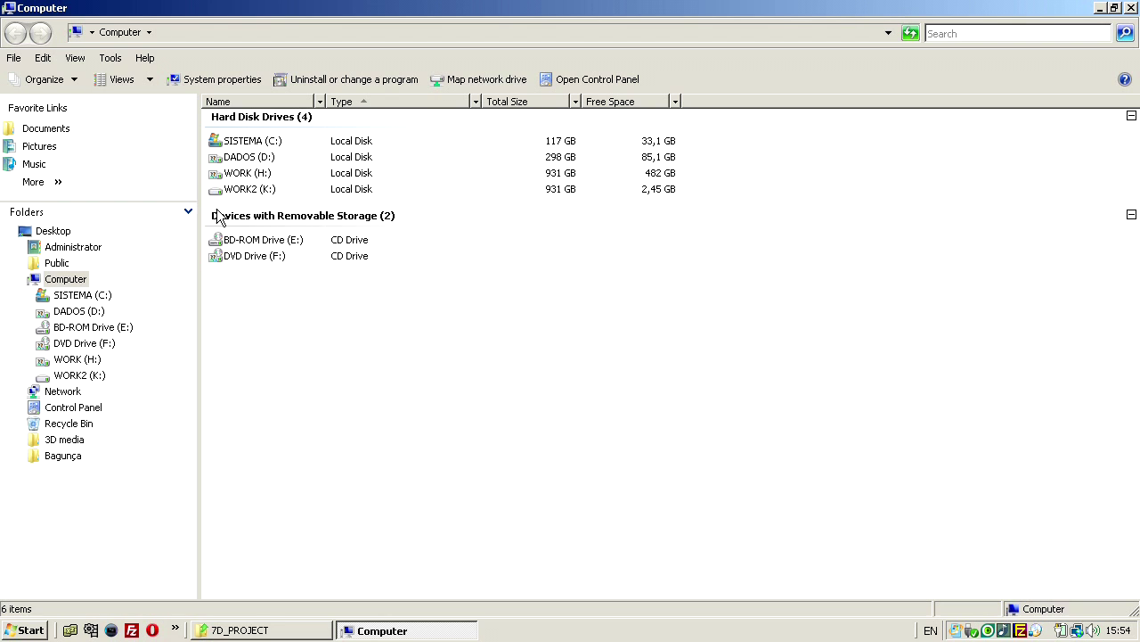
Open the WORK (H:) drive and then its 7D_PROJECT folder.
{"action": "double_click", "coordinate": [256, 173]}
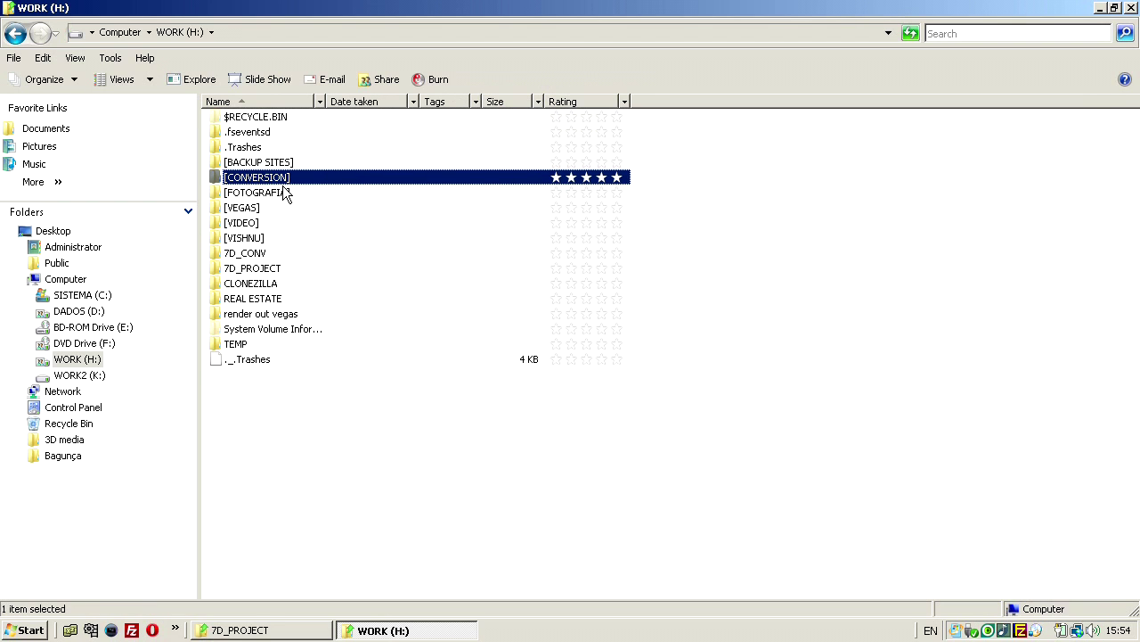
{"action": "left_click", "coordinate": [282, 349]}
{"action": "left_click", "coordinate": [267, 254]}
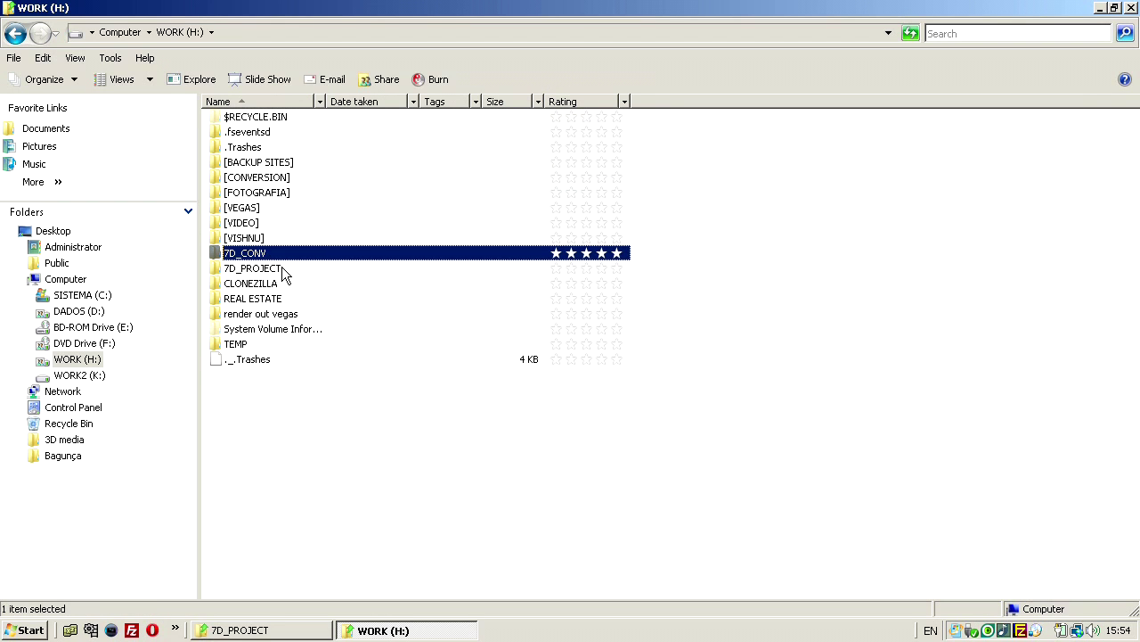
{"action": "left_click", "coordinate": [281, 266], "text": "ctrl"}
{"action": "left_click", "coordinate": [260, 255]}
{"action": "left_click", "coordinate": [272, 268]}
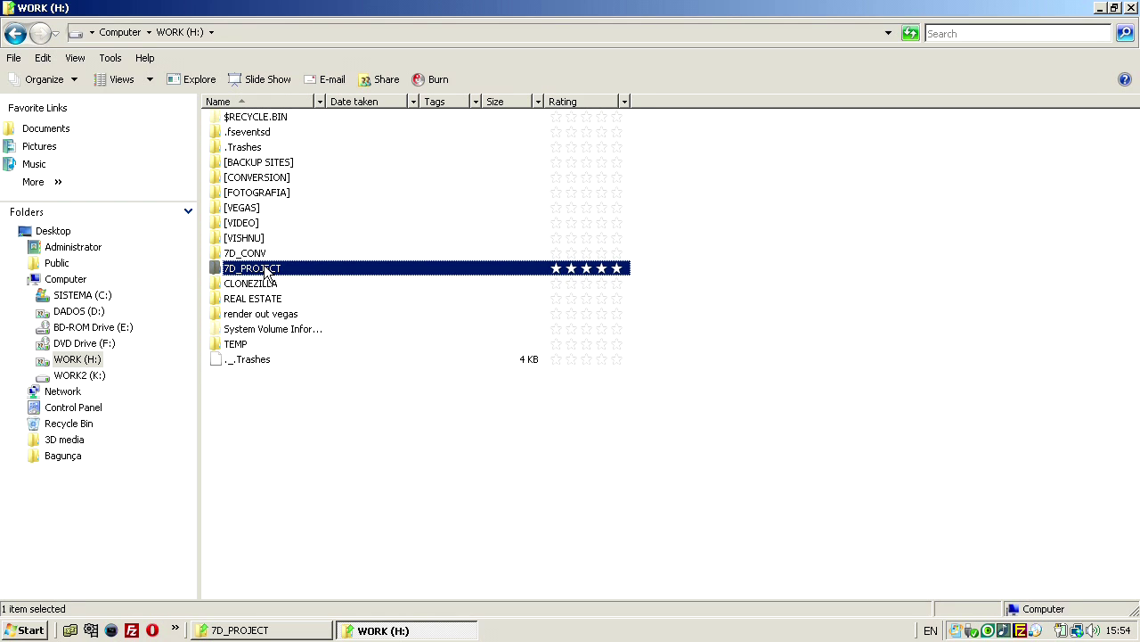
{"action": "left_click", "coordinate": [242, 424]}
{"action": "left_click", "coordinate": [248, 270]}
{"action": "double_click", "coordinate": [270, 268]}
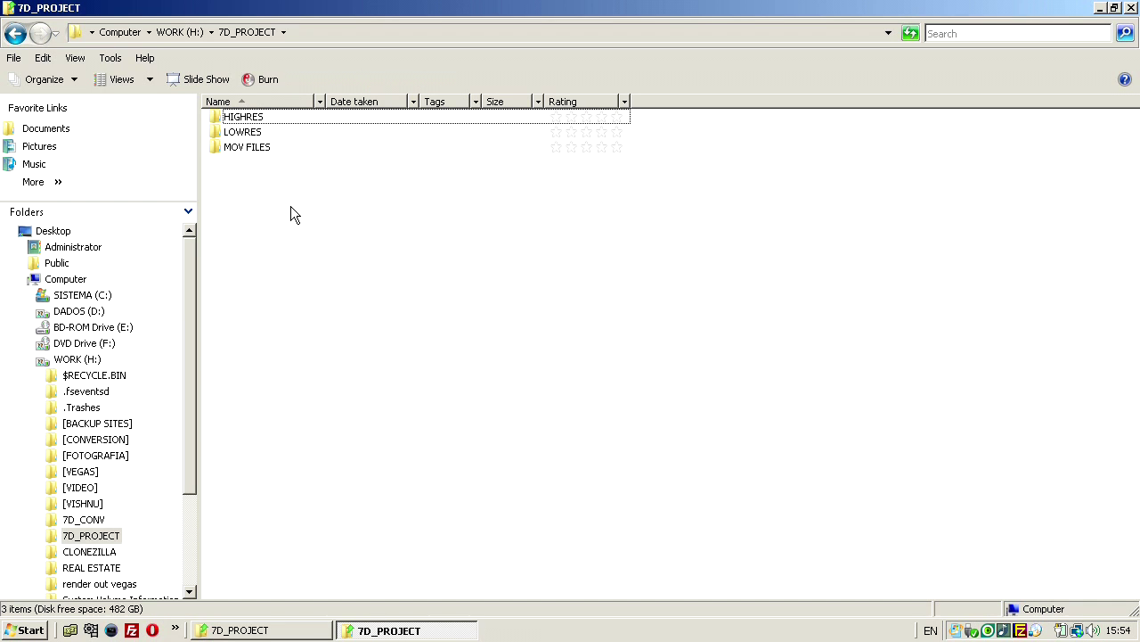
Open the MOV FILES folder to list MVI_0160.MOV and MVI_0207.MOV.
{"action": "left_click", "coordinate": [257, 119]}
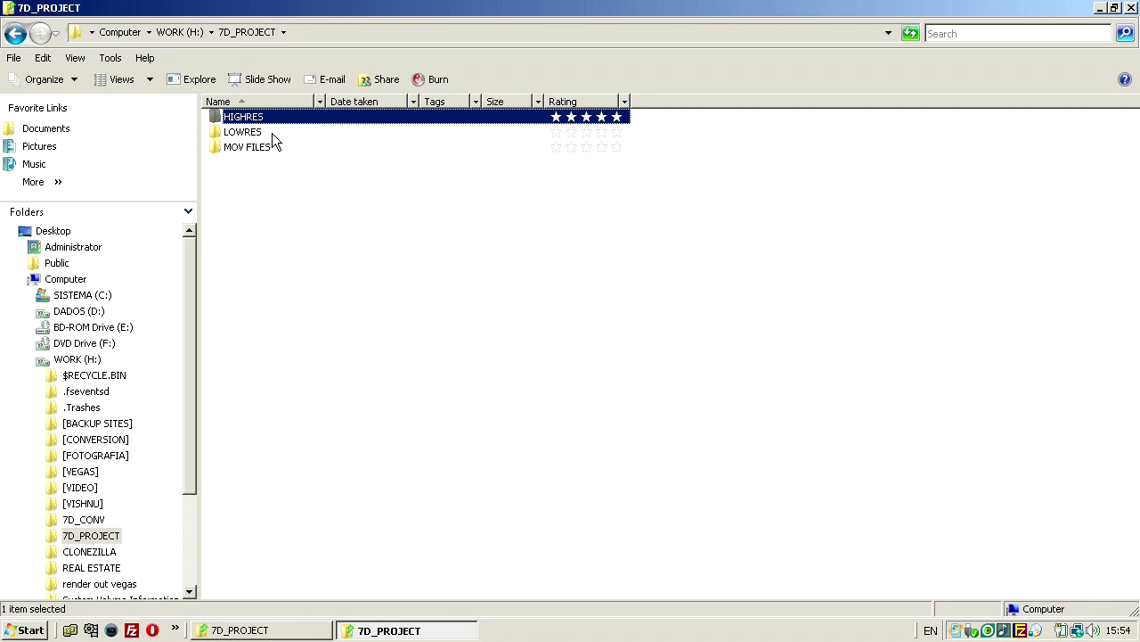
{"action": "left_click", "coordinate": [272, 134]}
{"action": "double_click", "coordinate": [272, 148]}
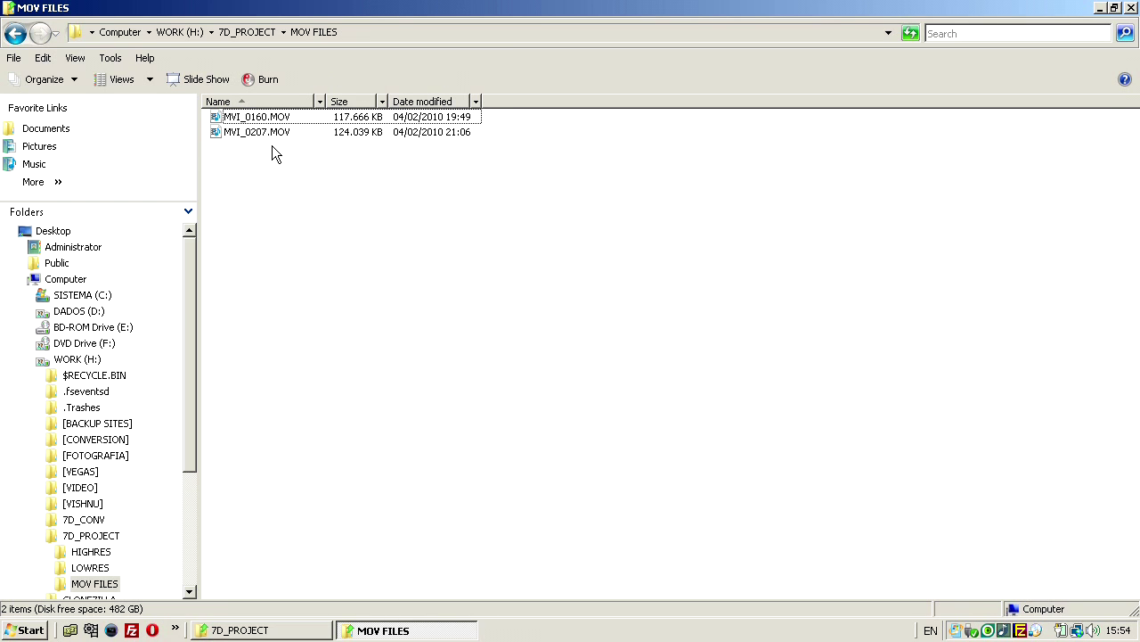
{"action": "left_click", "coordinate": [280, 122]}
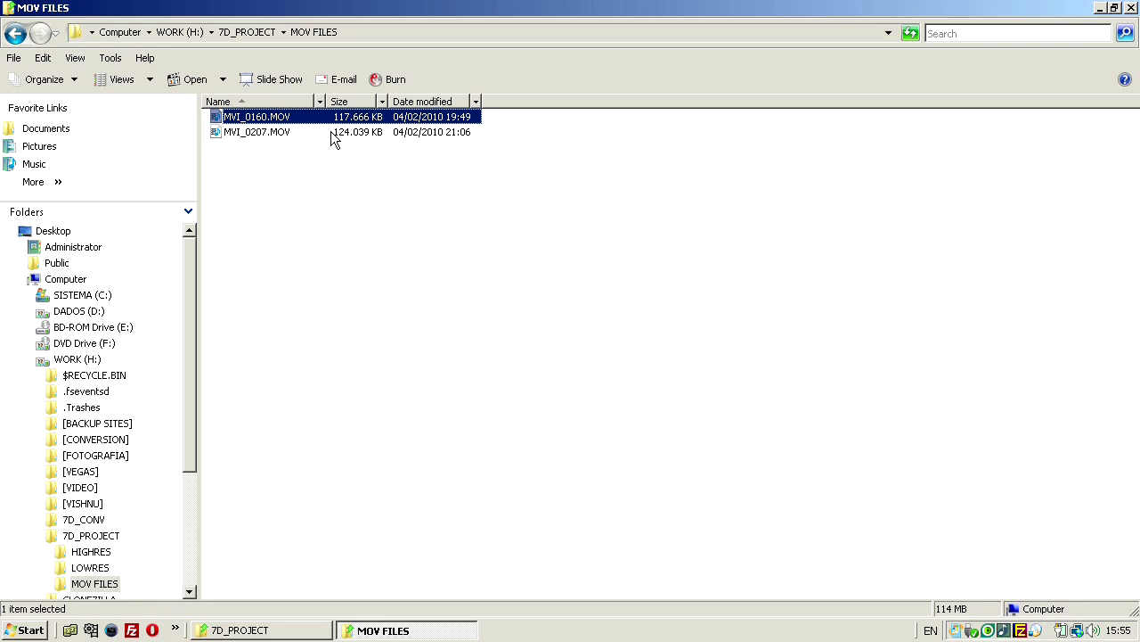
{"action": "left_click", "coordinate": [327, 210]}
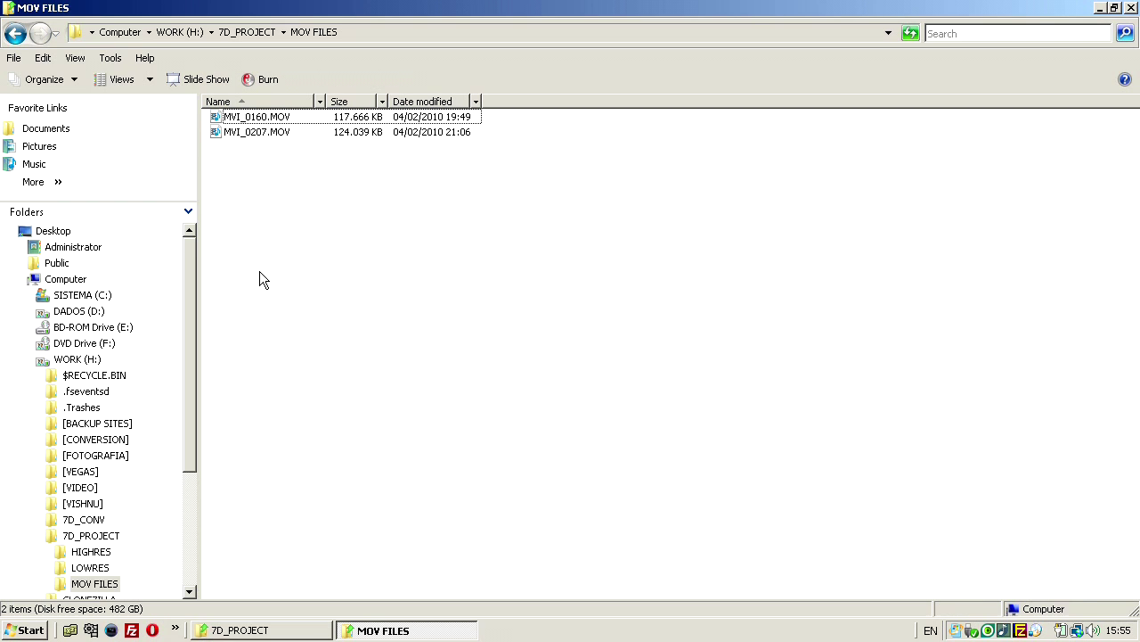
{"action": "left_click_drag", "start_coordinate": [294, 147], "coordinate": [284, 169]}
{"action": "left_click", "coordinate": [338, 239]}
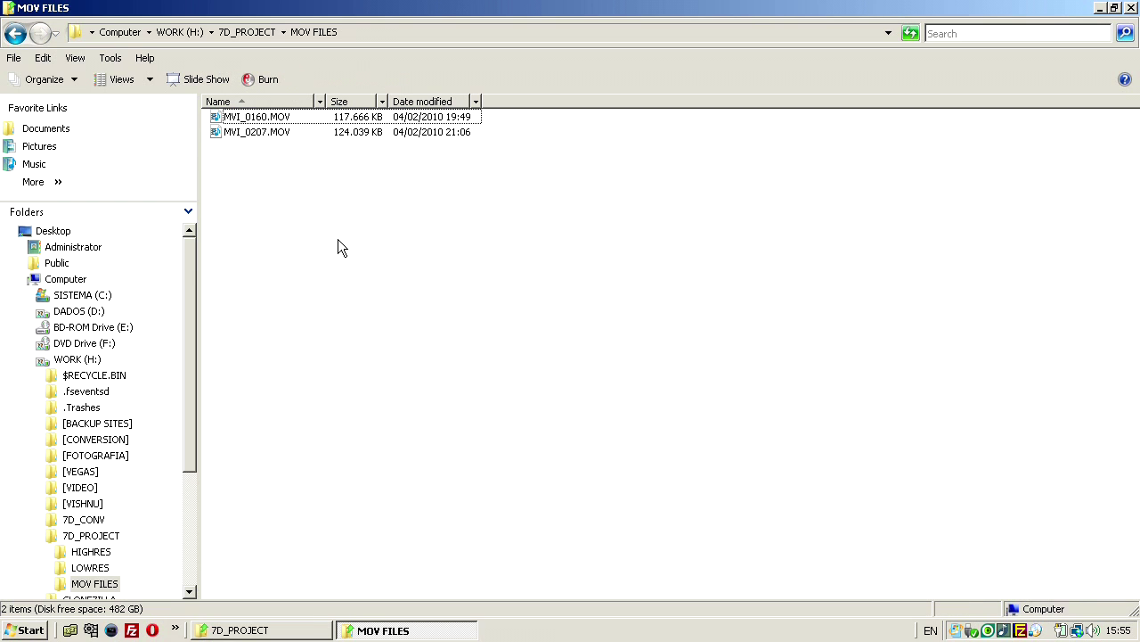
Check MVI_0160.MOV in MediaInfo: 1280x720 at 59.94 fps.
{"action": "right_click", "coordinate": [283, 113]}
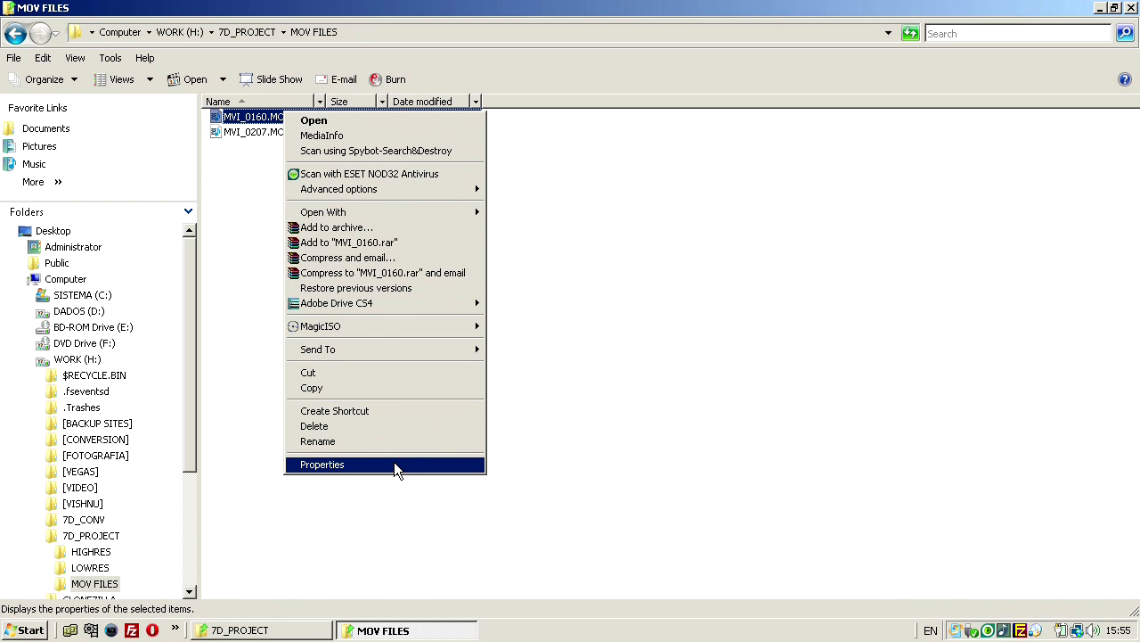
{"action": "left_click", "coordinate": [375, 138]}
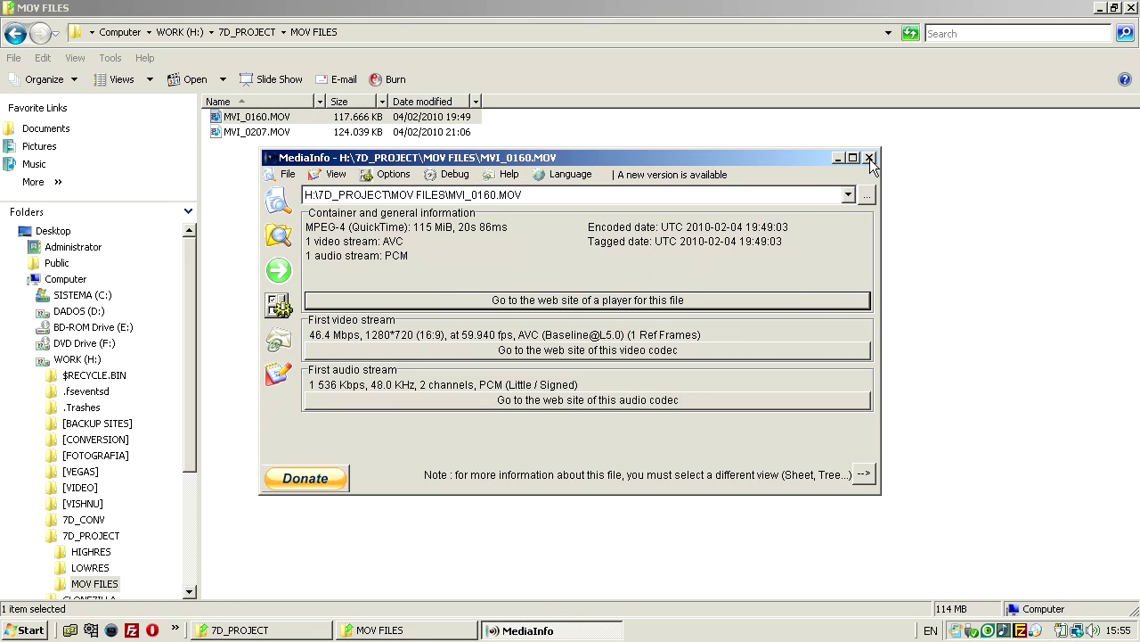
{"action": "left_click", "coordinate": [870, 160]}
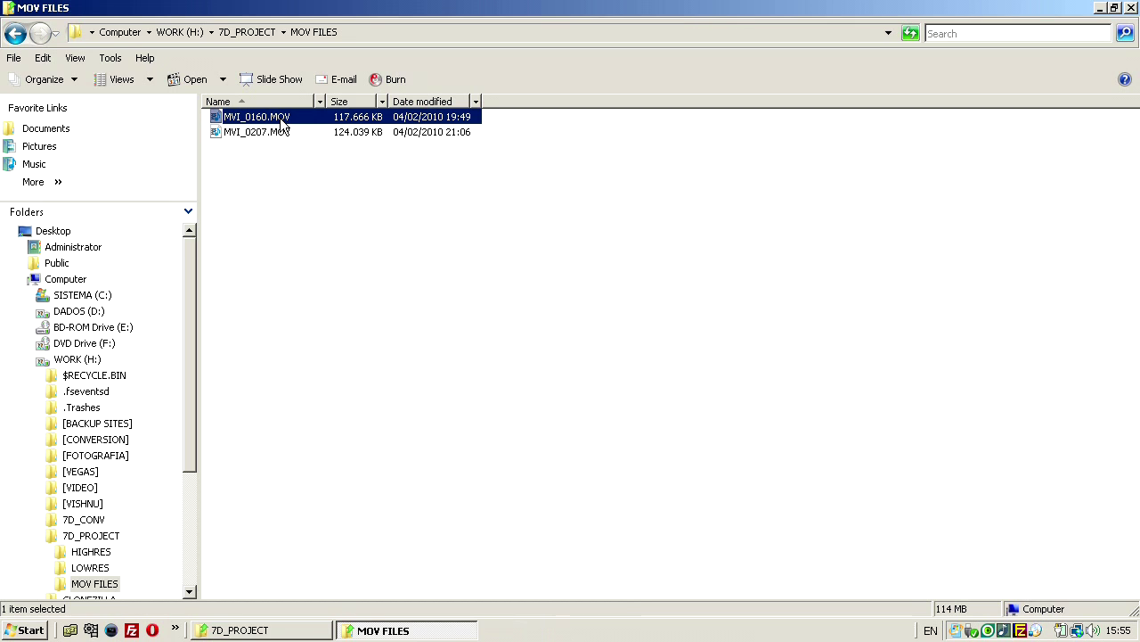
Copy MVI_0160.MOV into the 7D_CONV\IN_720 folder.
{"action": "left_click_drag", "start_coordinate": [189, 246], "coordinate": [188, 291]}
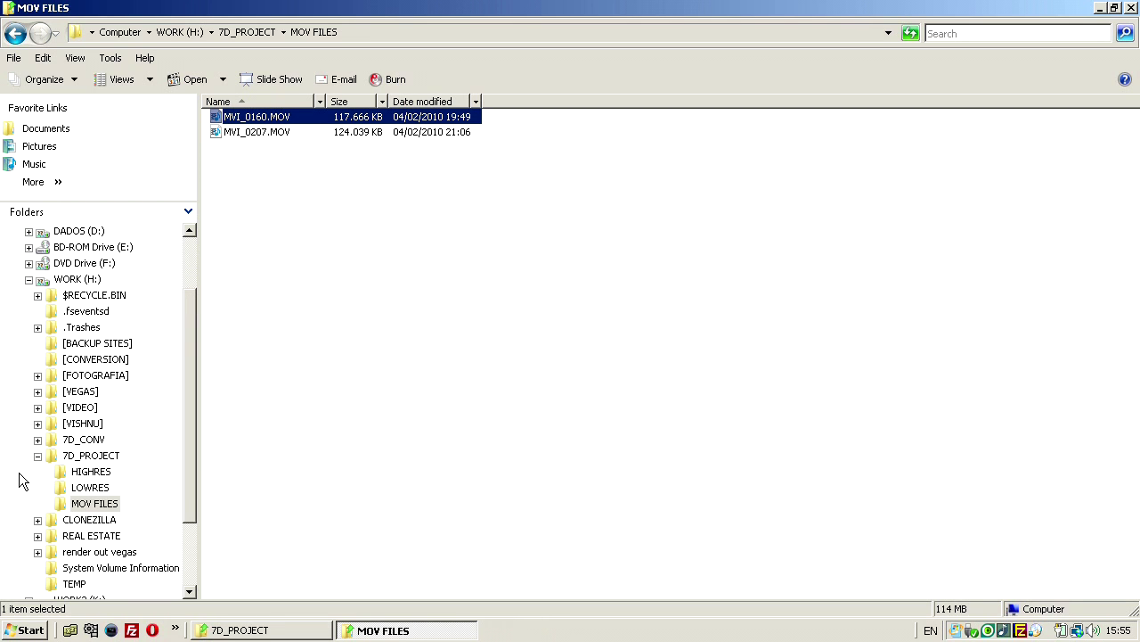
{"action": "left_click", "coordinate": [38, 441]}
{"action": "left_click_drag", "start_coordinate": [186, 392], "coordinate": [189, 428]}
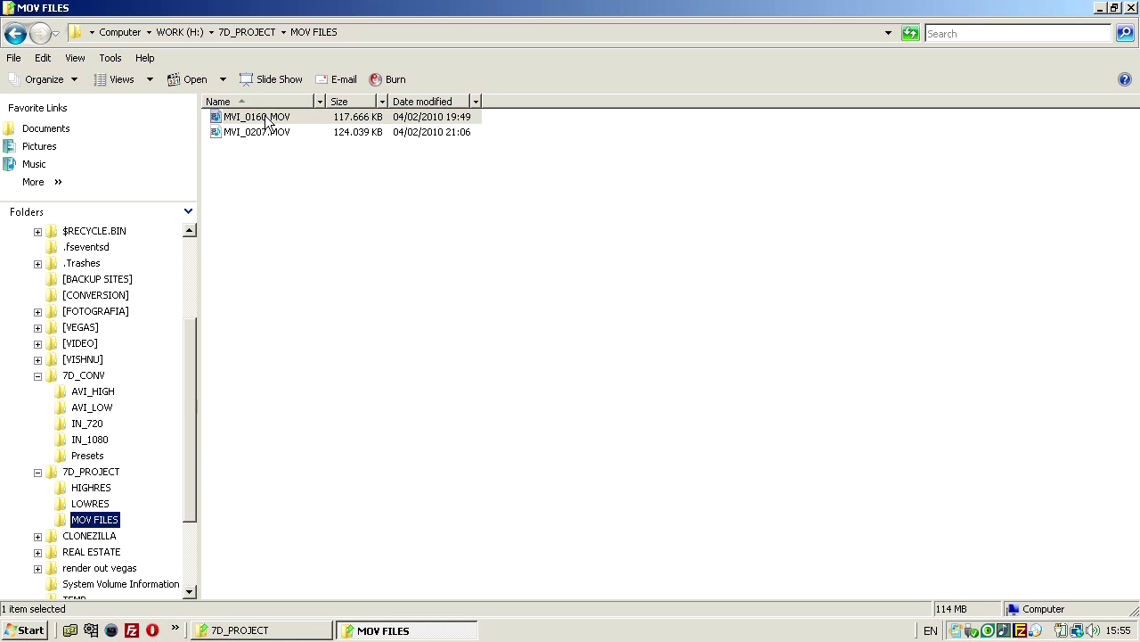
{"action": "left_click_drag", "start_coordinate": [266, 124], "coordinate": [89, 444]}
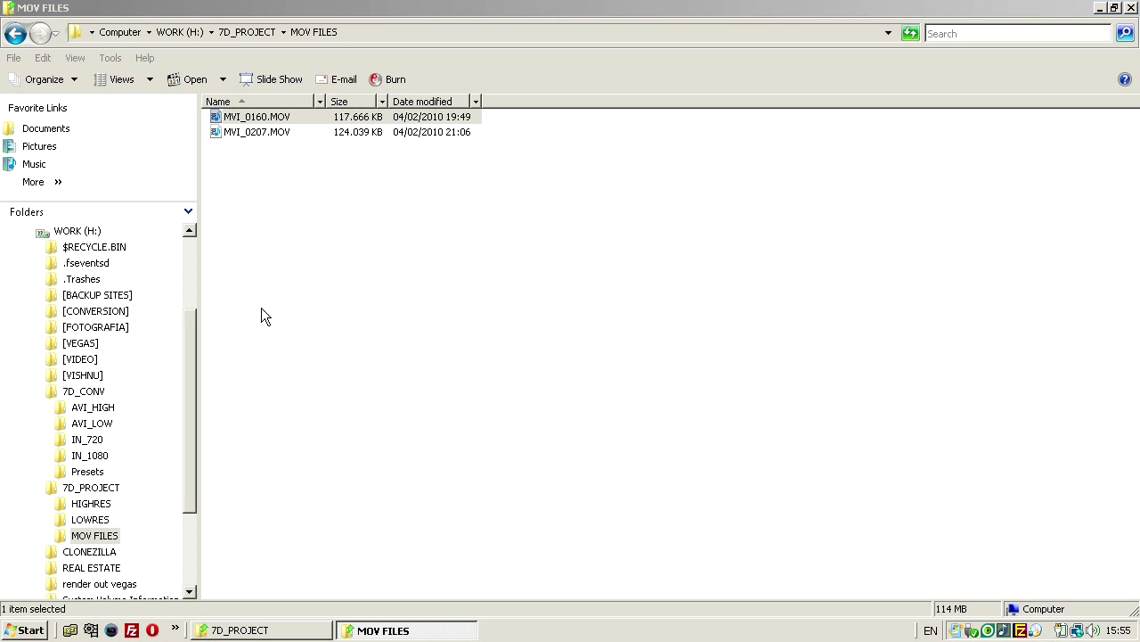
Check MVI_0207.MOV in MediaInfo: 1920x1088 AVC at 23.976 fps with PCM audio.
{"action": "left_click", "coordinate": [264, 133]}
{"action": "right_click", "coordinate": [264, 132]}
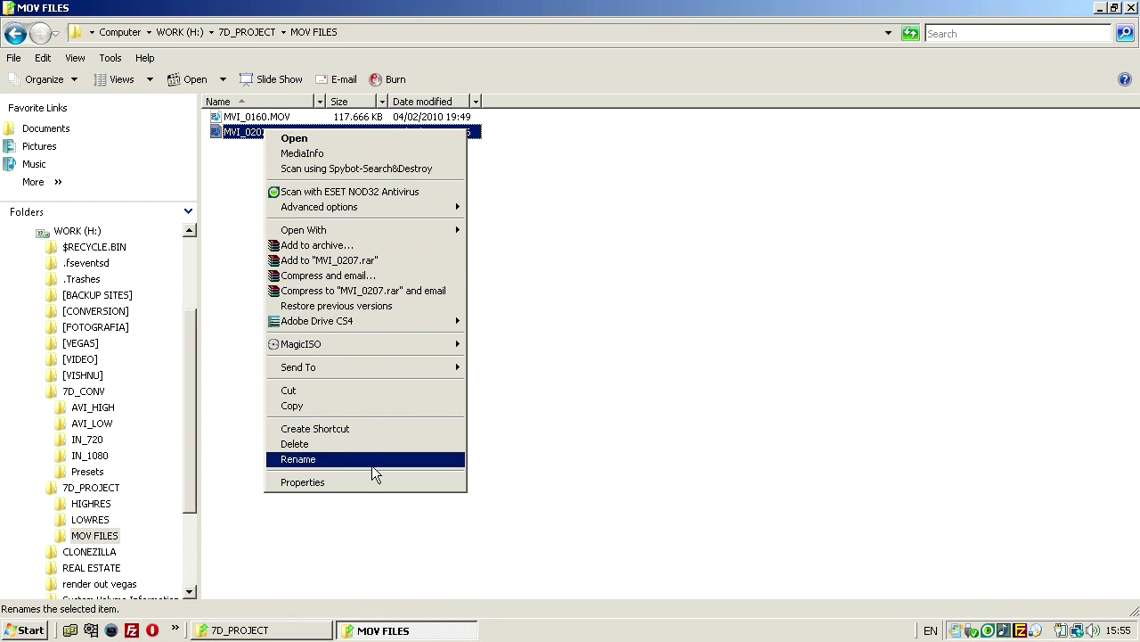
{"action": "left_click", "coordinate": [303, 153]}
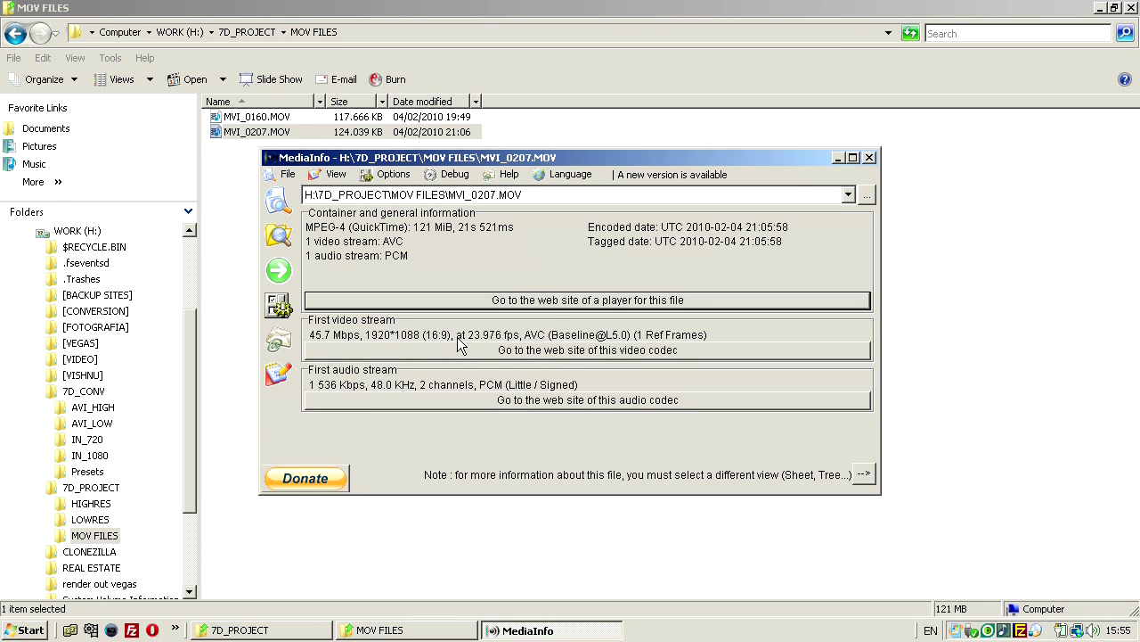
{"action": "left_click", "coordinate": [869, 159]}
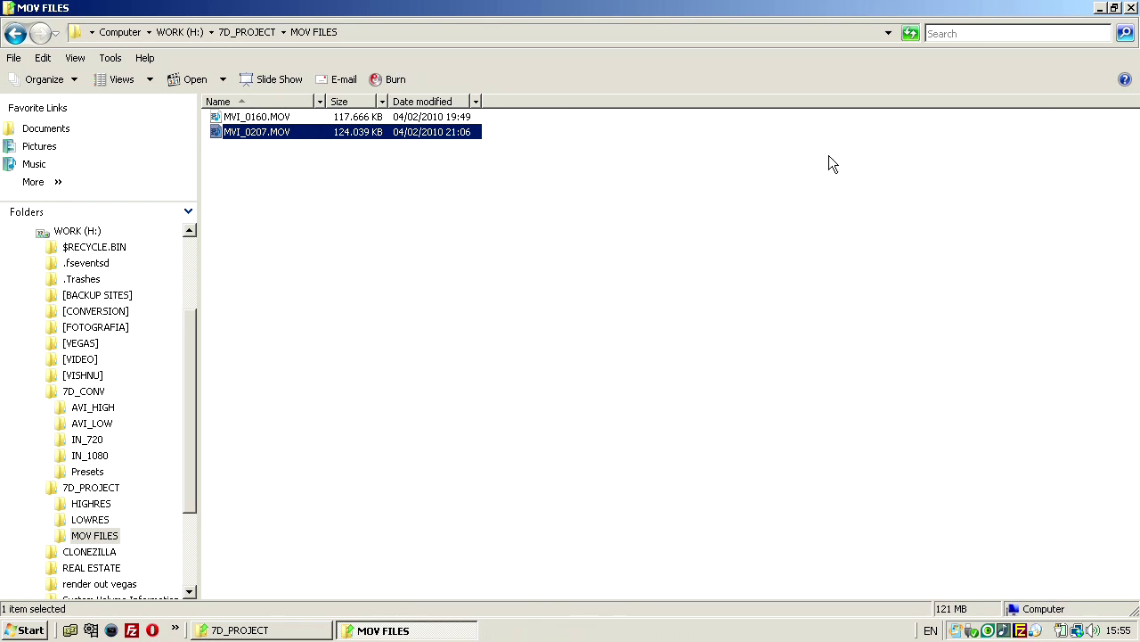
Copy MVI_0207.MOV into 7D_CONV\IN_1080 and verify MVI_0160.MOV is in IN_720.
{"action": "left_click", "coordinate": [122, 392]}
{"action": "left_click", "coordinate": [90, 457]}
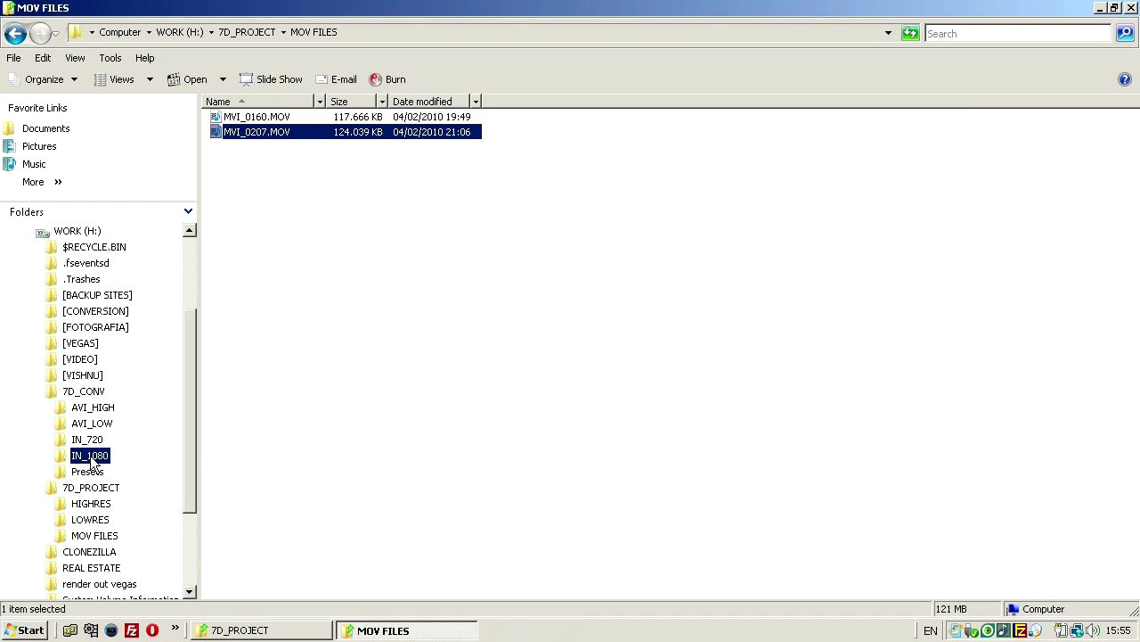
{"action": "left_click_drag", "start_coordinate": [92, 462], "coordinate": [92, 461]}
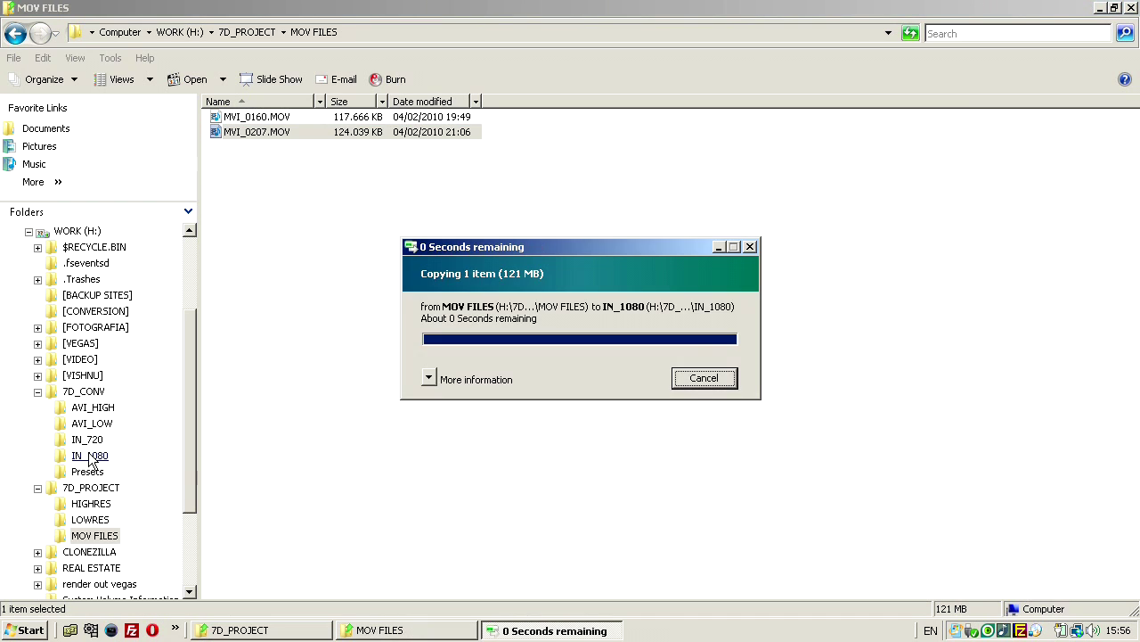
{"action": "left_click", "coordinate": [90, 456]}
{"action": "left_click", "coordinate": [89, 440]}
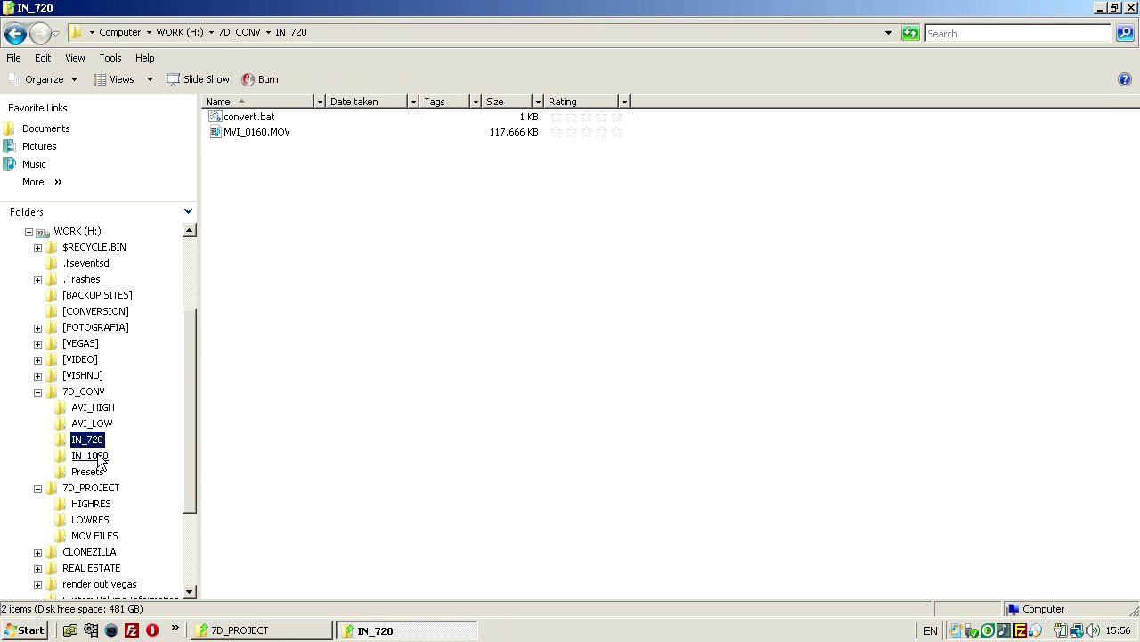
{"action": "left_click", "coordinate": [90, 488]}
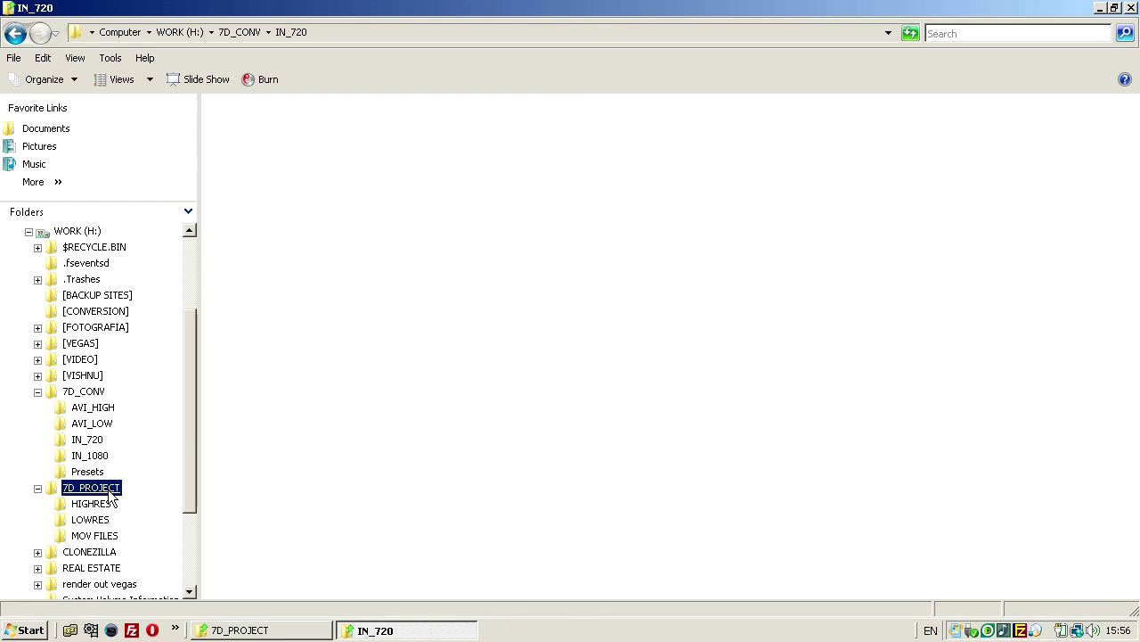
{"action": "left_click", "coordinate": [37, 488]}
{"action": "left_click", "coordinate": [85, 392]}
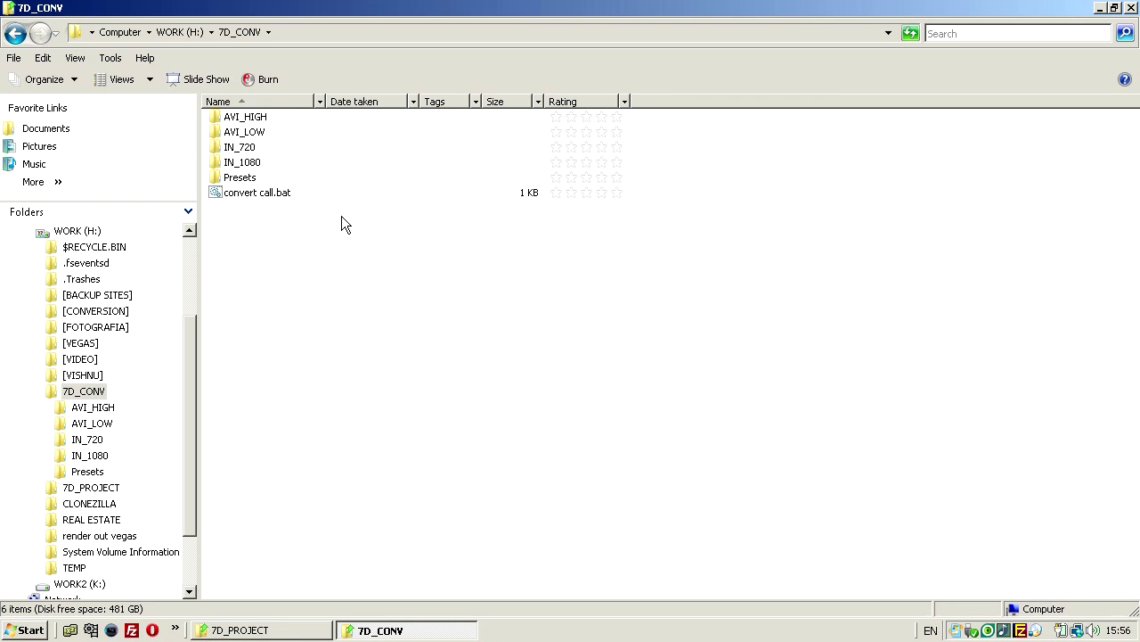
{"action": "left_click", "coordinate": [253, 149]}
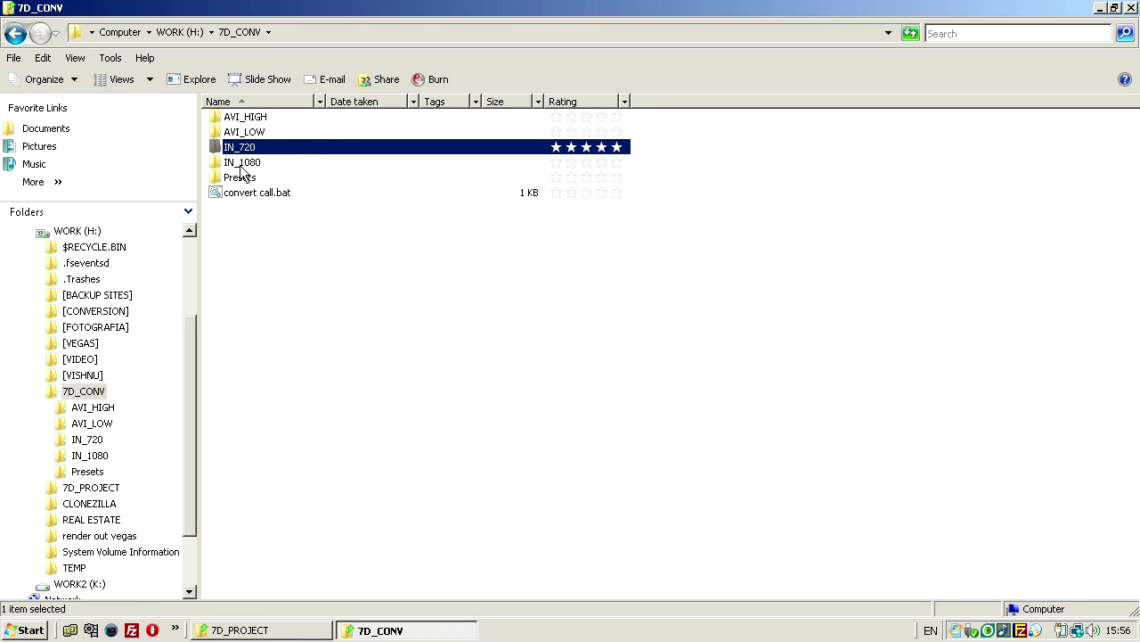
{"action": "left_click", "coordinate": [262, 165]}
{"action": "left_click", "coordinate": [260, 149]}
{"action": "left_click", "coordinate": [260, 164], "text": "ctrl"}
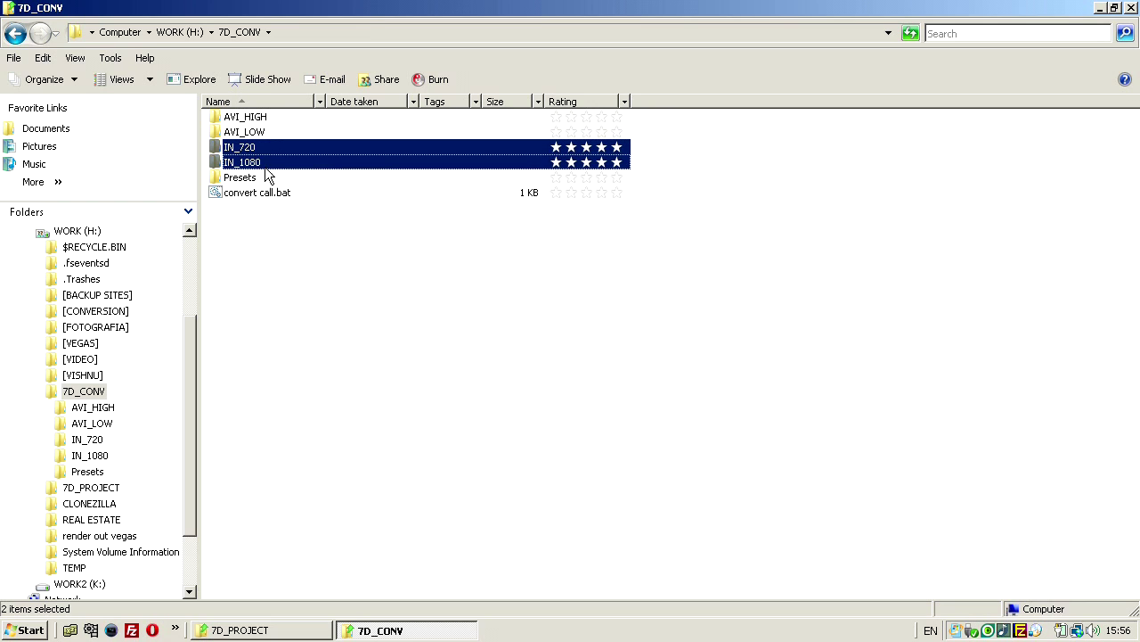
{"action": "left_click", "coordinate": [265, 118]}
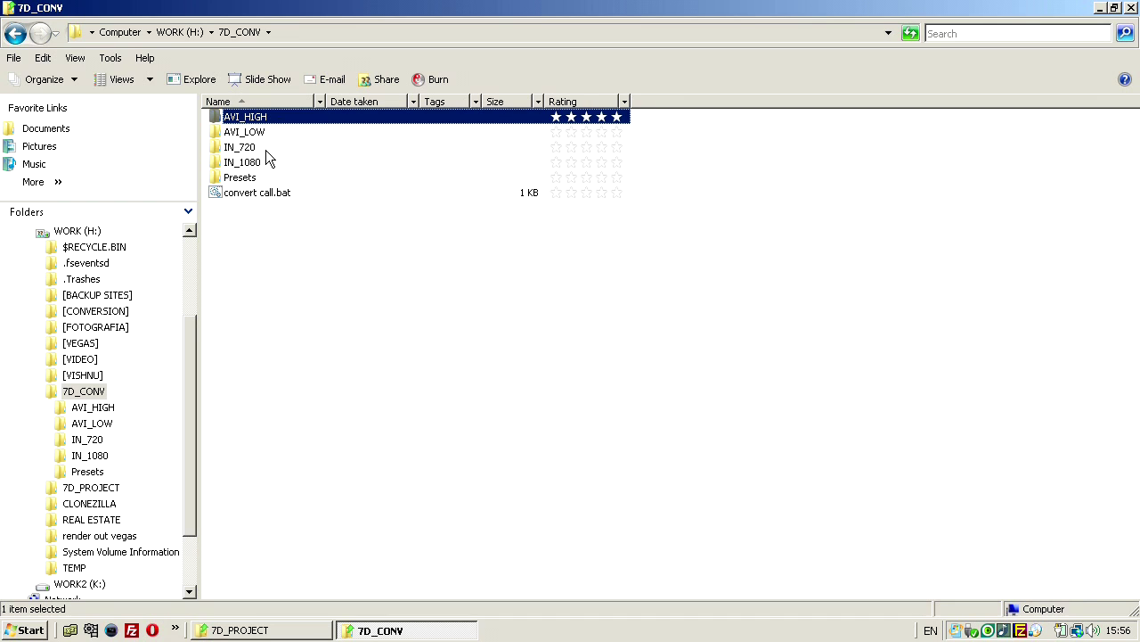
{"action": "left_click", "coordinate": [259, 134]}
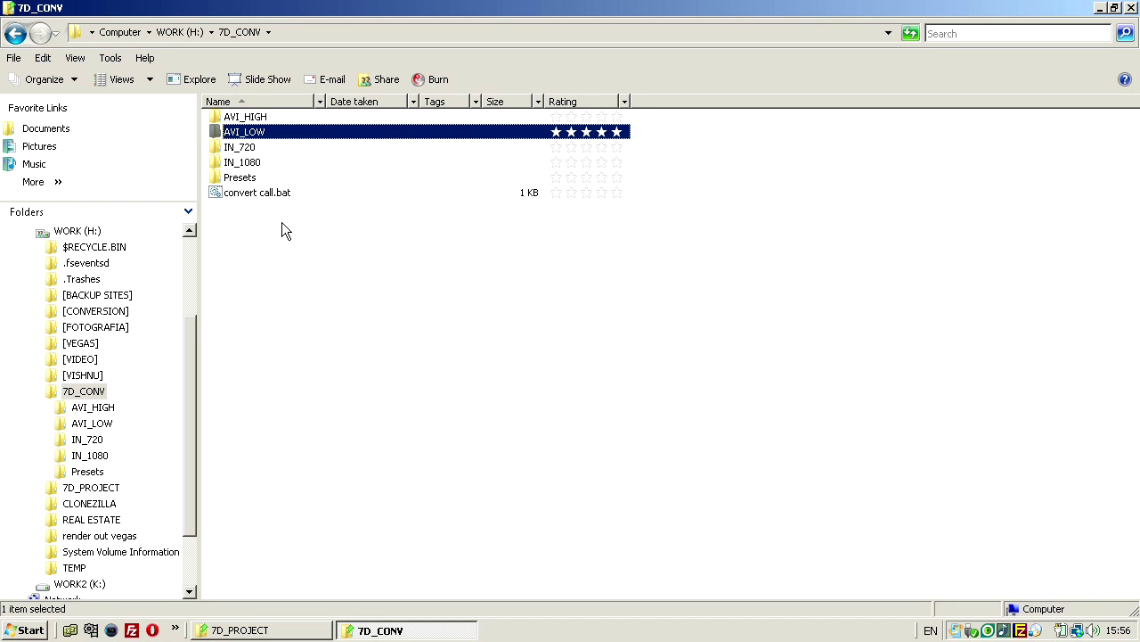
{"action": "left_click", "coordinate": [262, 118]}
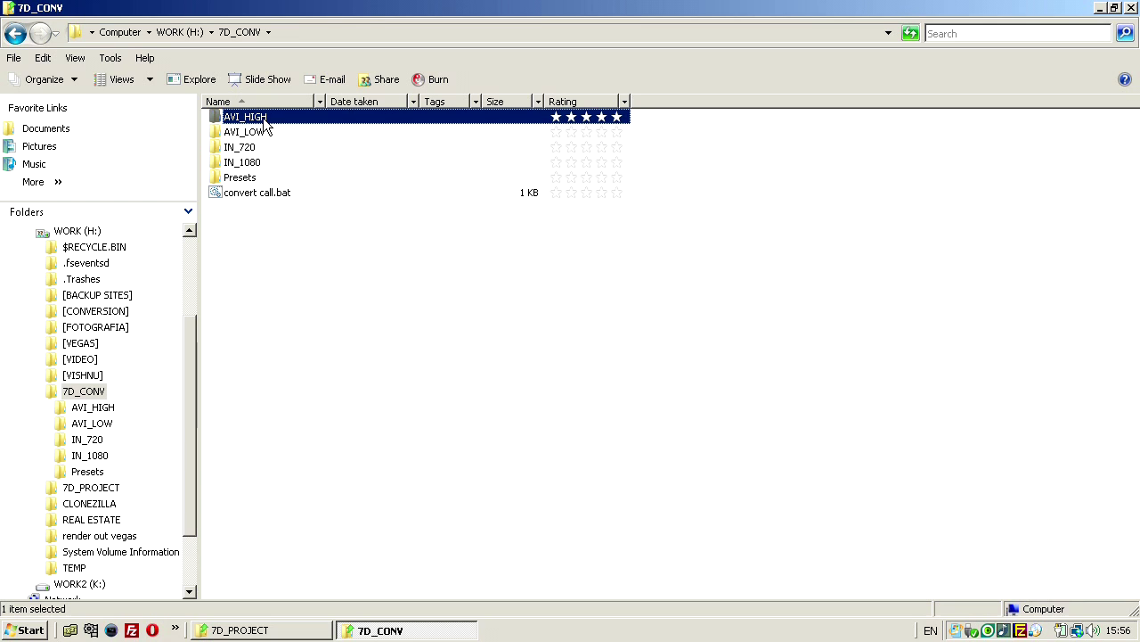
{"action": "left_click", "coordinate": [266, 131]}
{"action": "left_click", "coordinate": [263, 119]}
{"action": "left_click", "coordinate": [264, 163]}
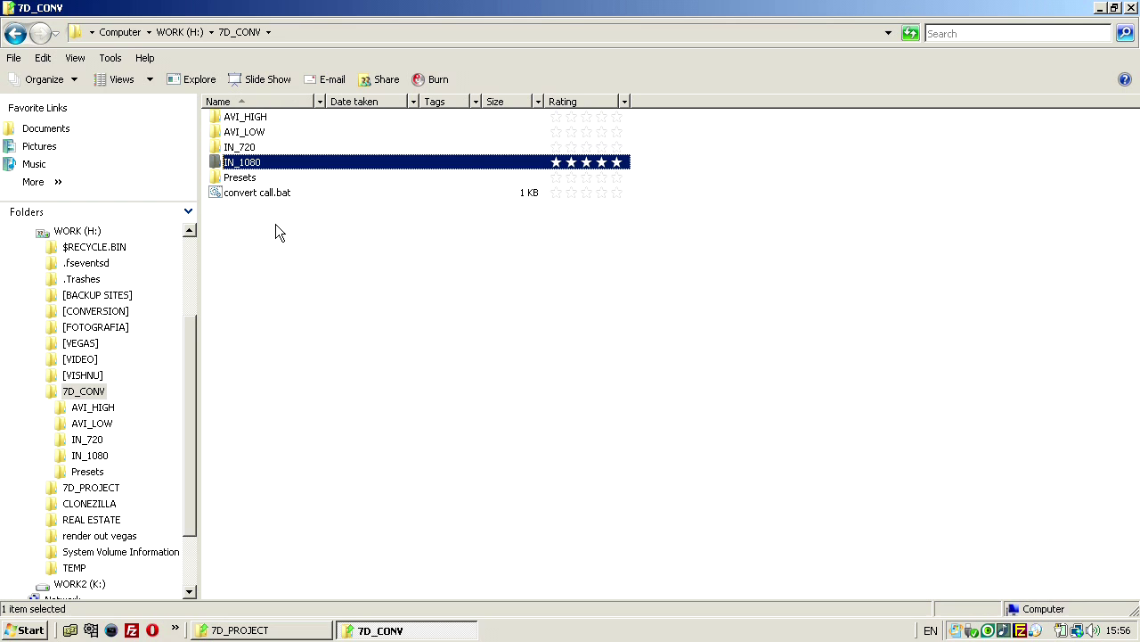
{"action": "left_click", "coordinate": [259, 180]}
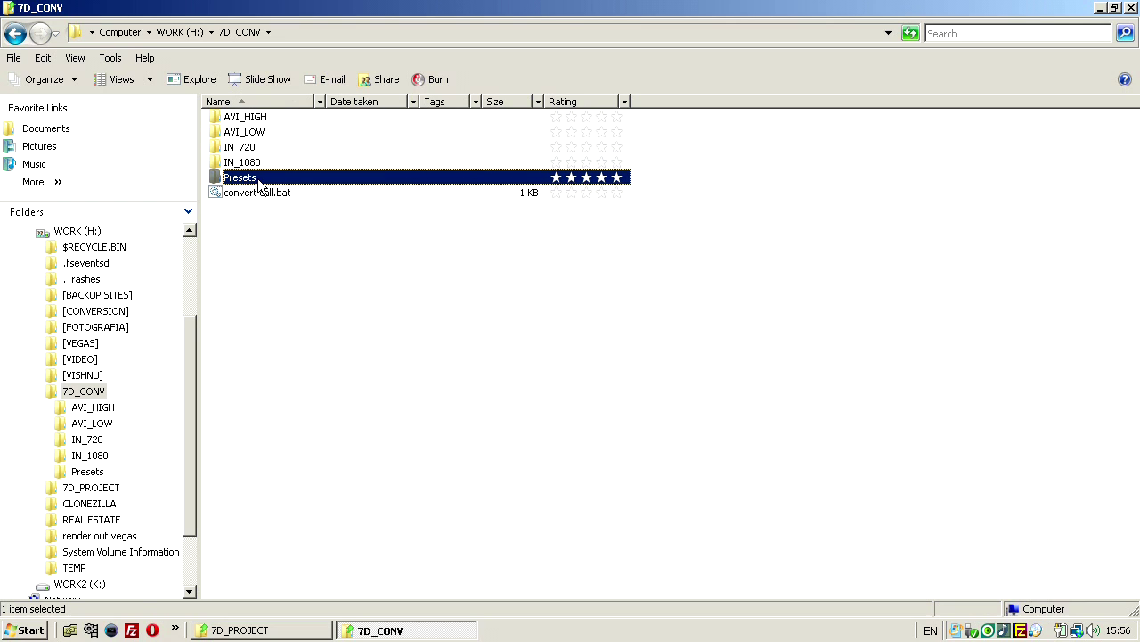
{"action": "double_click", "coordinate": [258, 178]}
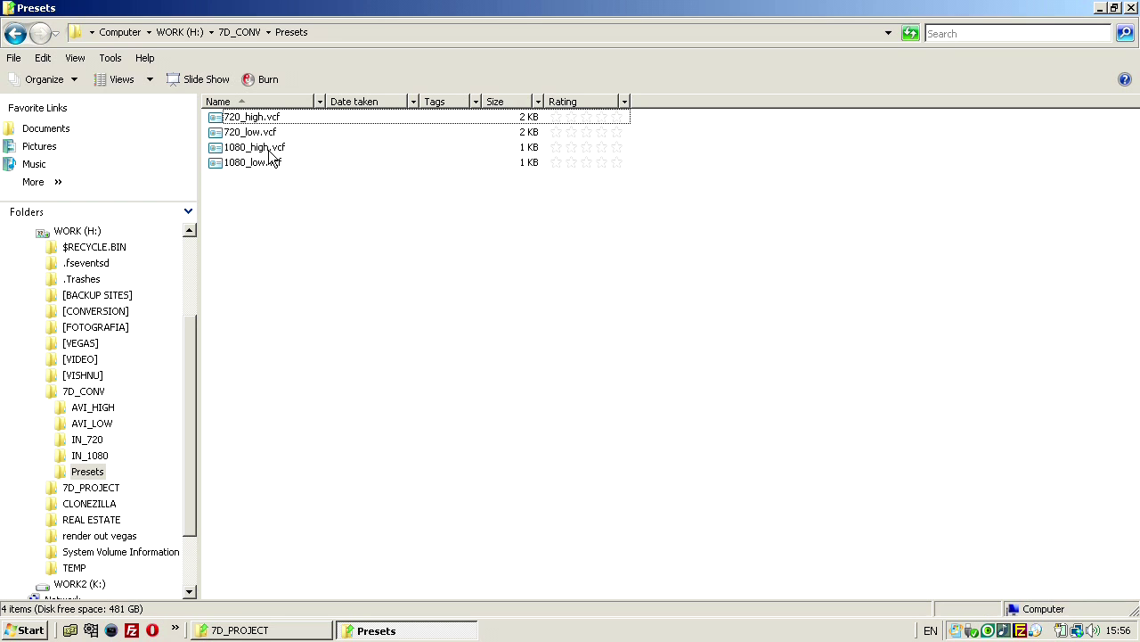
{"action": "left_click", "coordinate": [267, 149]}
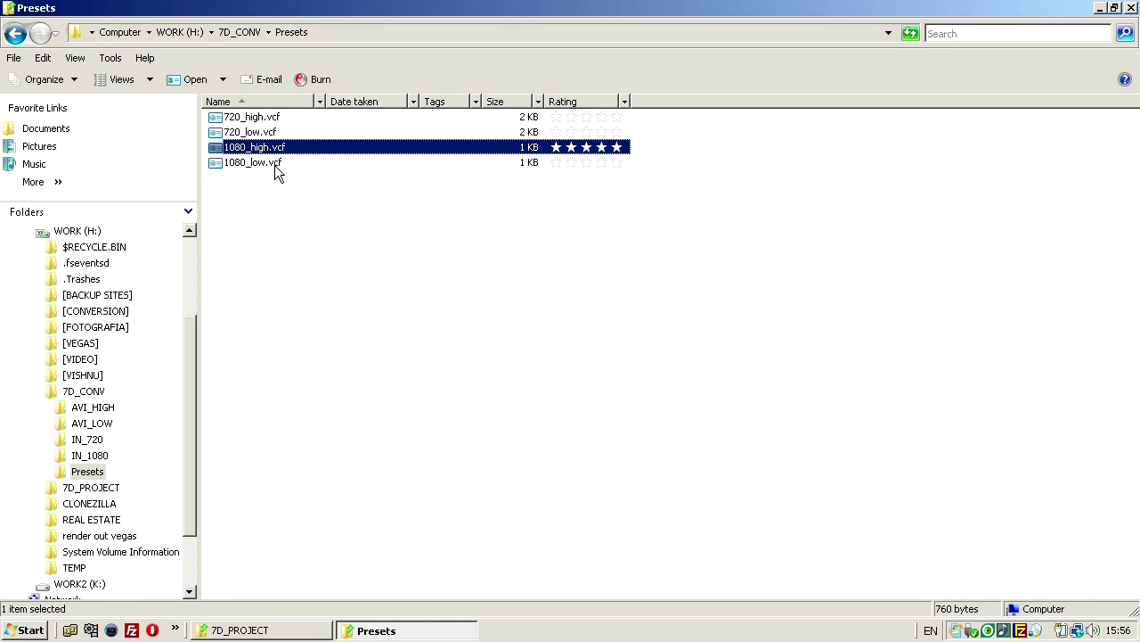
{"action": "left_click", "coordinate": [277, 168]}
{"action": "left_click", "coordinate": [280, 215]}
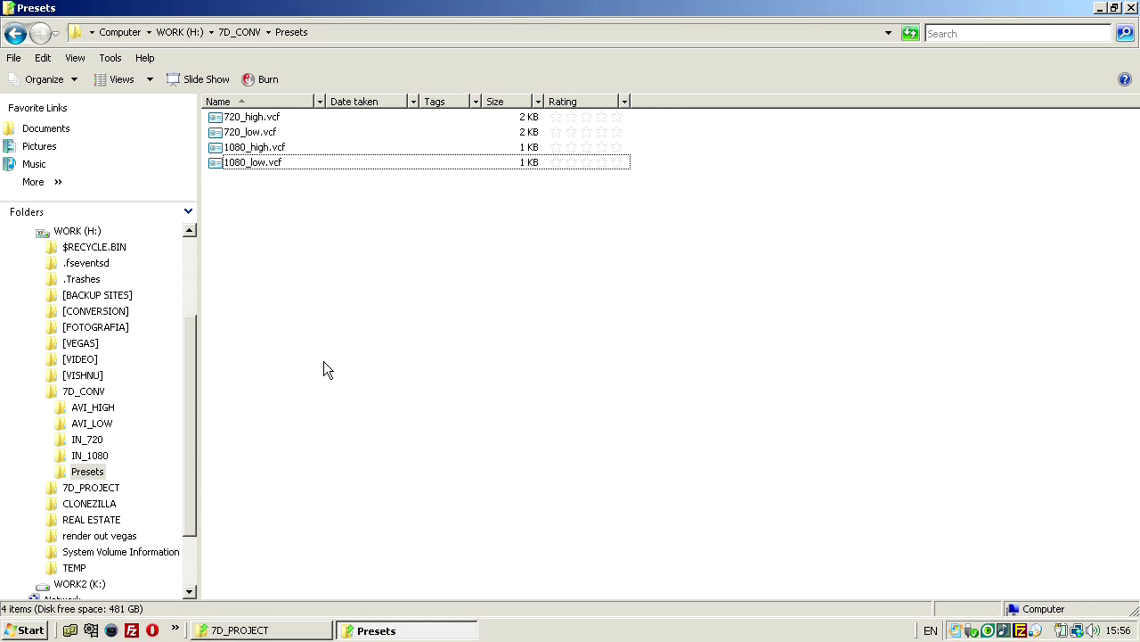
{"action": "left_click", "coordinate": [84, 392]}
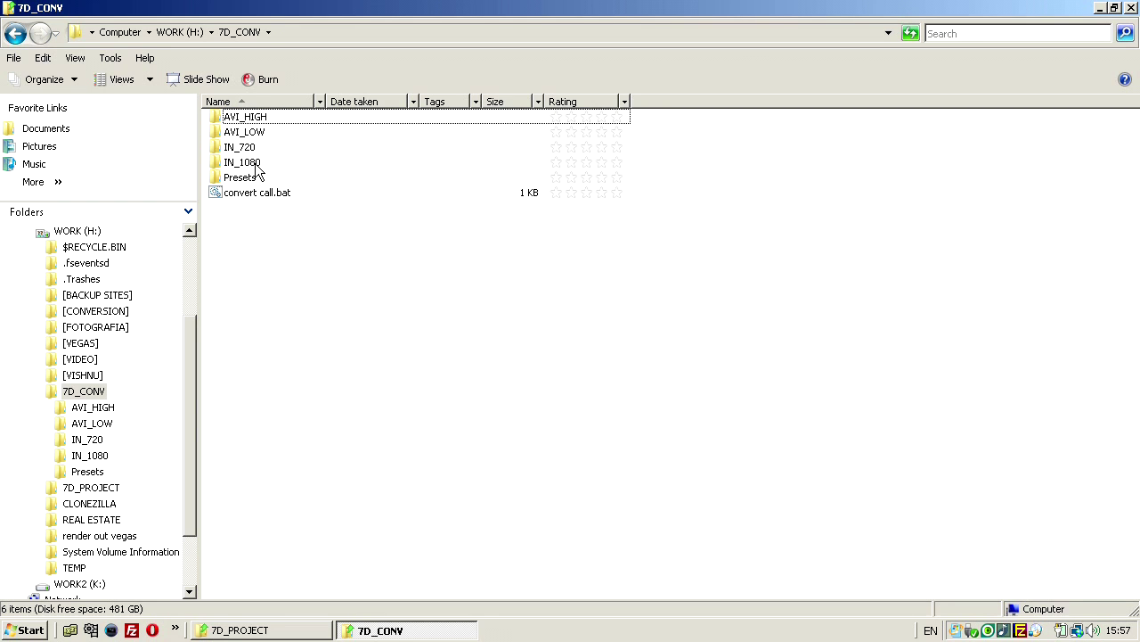
Edit convert call.bat in Notepad, move it left, and show the IN_1080 folder contents.
{"action": "right_click", "coordinate": [261, 197]}
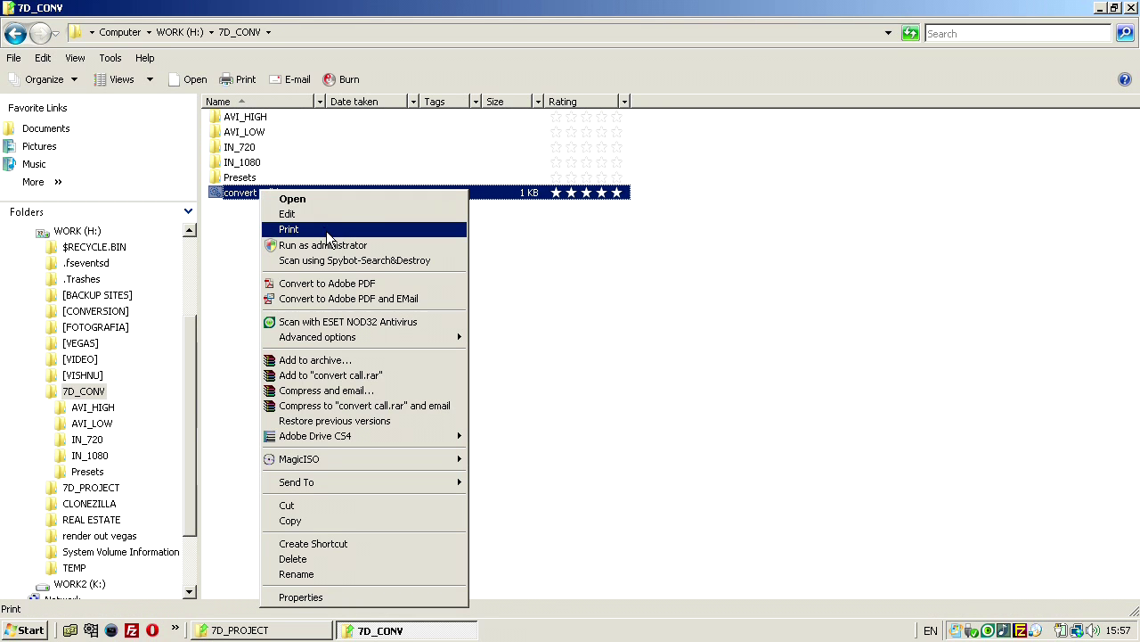
{"action": "left_click", "coordinate": [319, 216]}
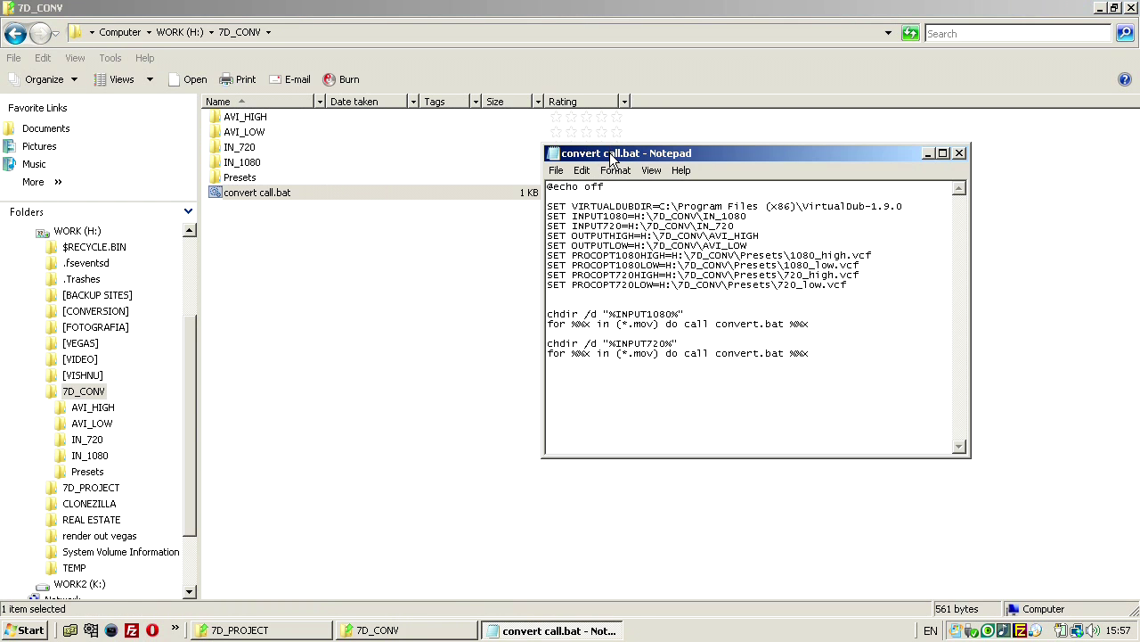
{"action": "left_click_drag", "start_coordinate": [683, 148], "coordinate": [291, 214]}
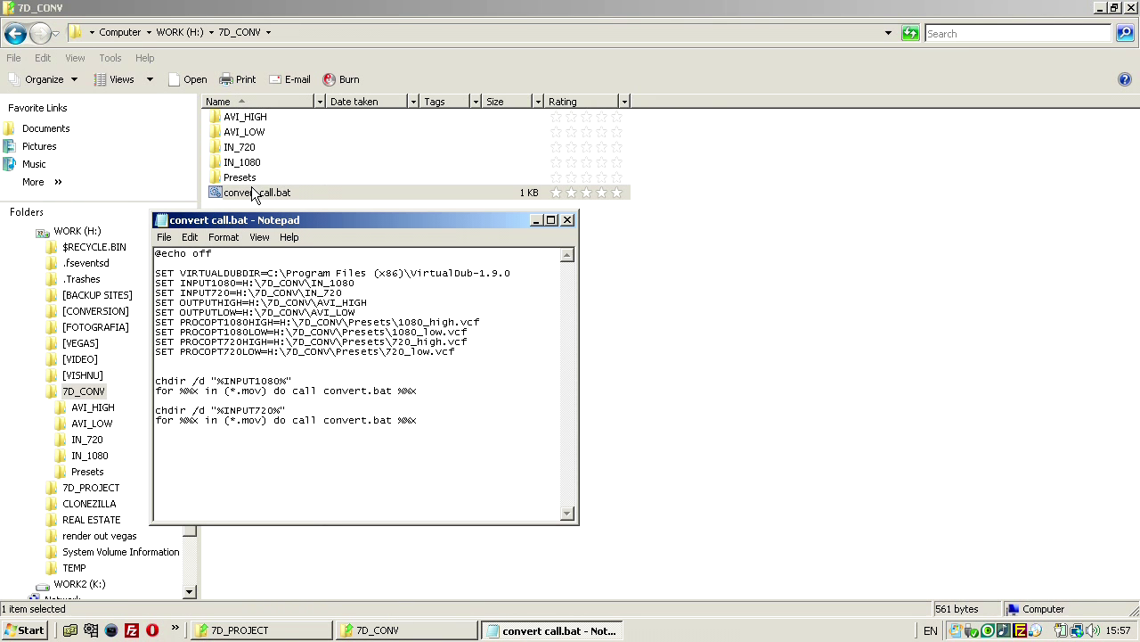
{"action": "double_click", "coordinate": [256, 162]}
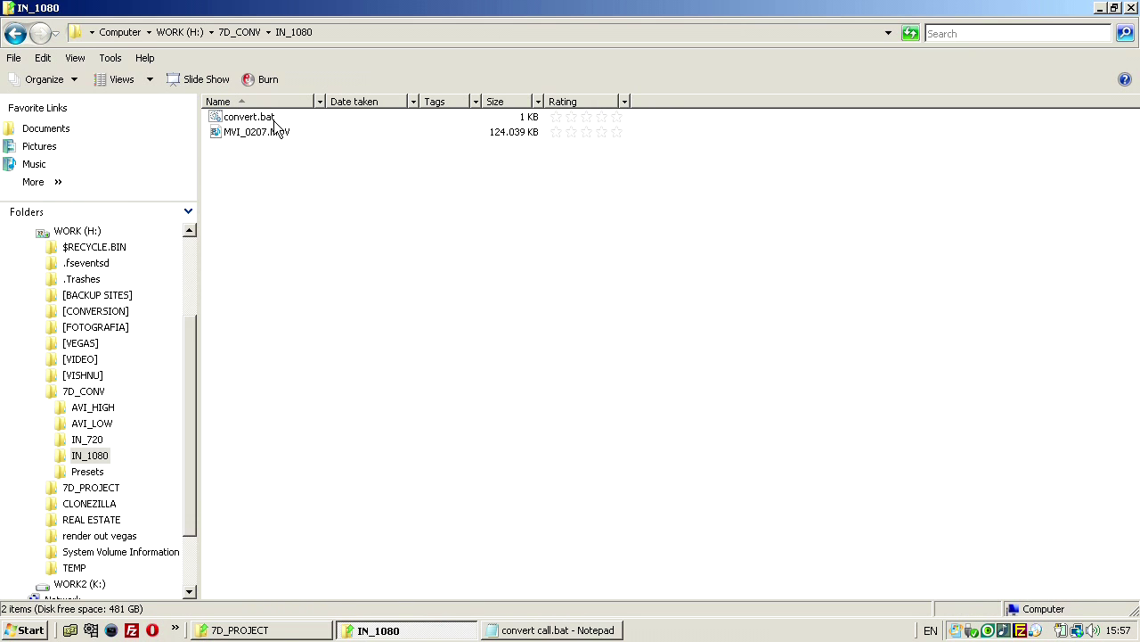
Edit convert.bat in Notepad and place the convert call.bat window beside it.
{"action": "left_click", "coordinate": [267, 116]}
{"action": "right_click", "coordinate": [267, 116]}
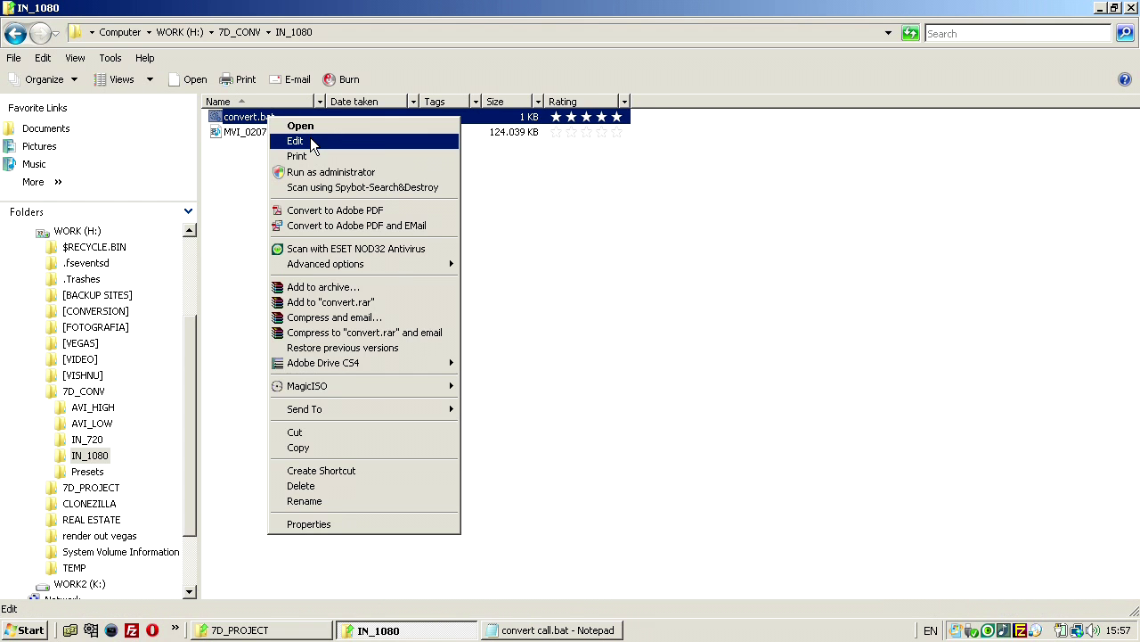
{"action": "left_click", "coordinate": [307, 140]}
{"action": "left_click", "coordinate": [572, 632]}
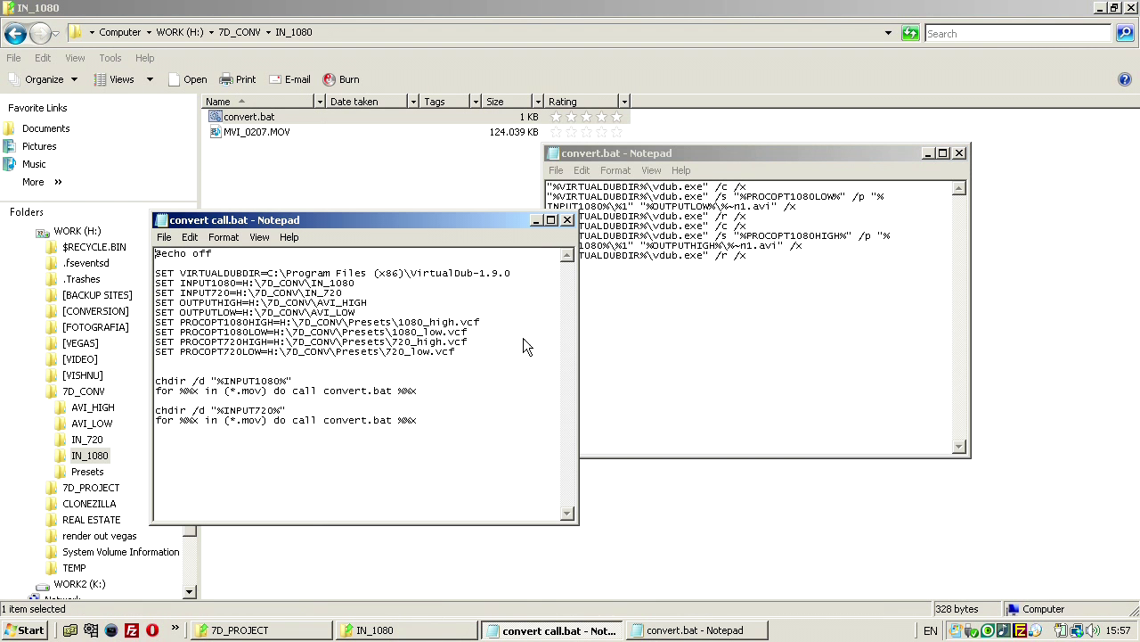
{"action": "left_click_drag", "start_coordinate": [438, 220], "coordinate": [397, 154]}
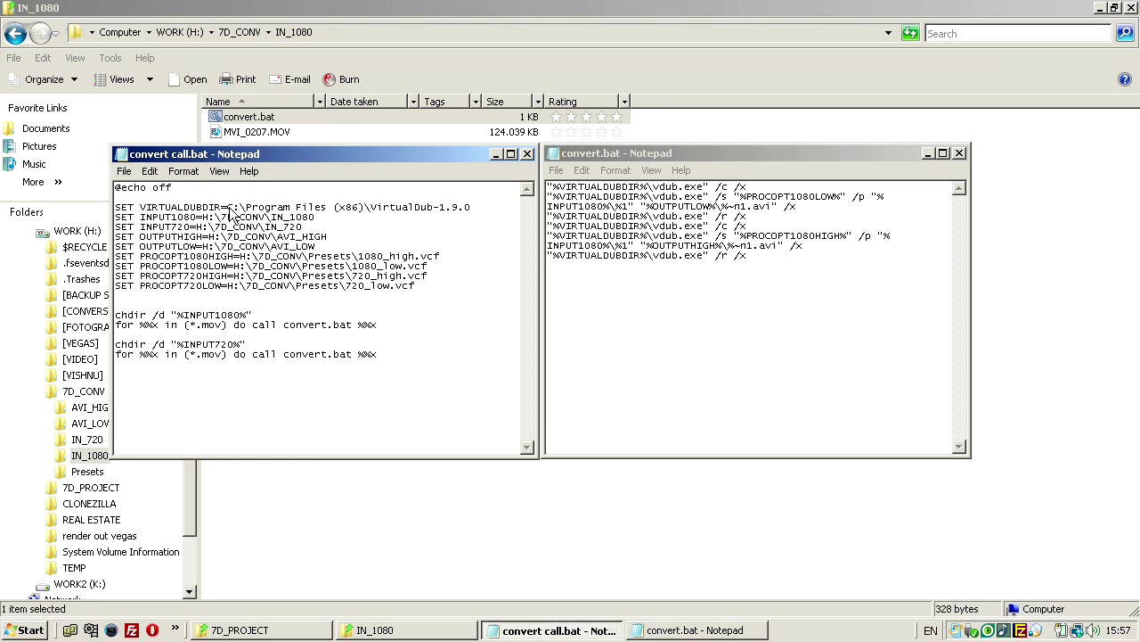
Highlight the SET values for the VirtualDub install path and the IN_1080 input path.
{"action": "left_click_drag", "start_coordinate": [139, 208], "coordinate": [220, 209]}
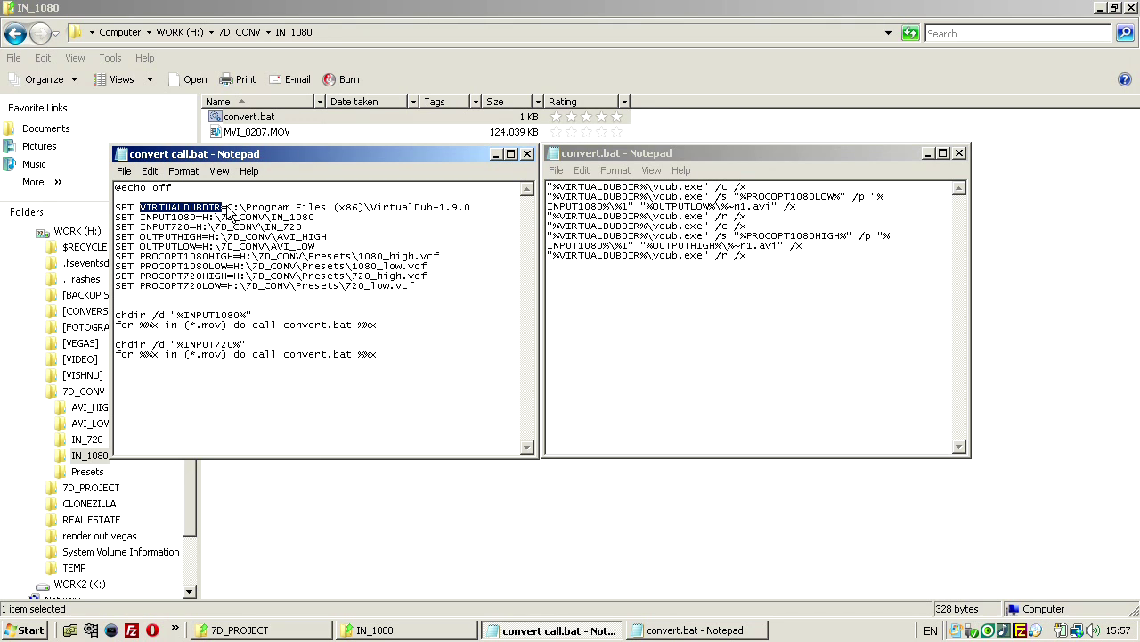
{"action": "left_click_drag", "start_coordinate": [228, 208], "coordinate": [484, 215]}
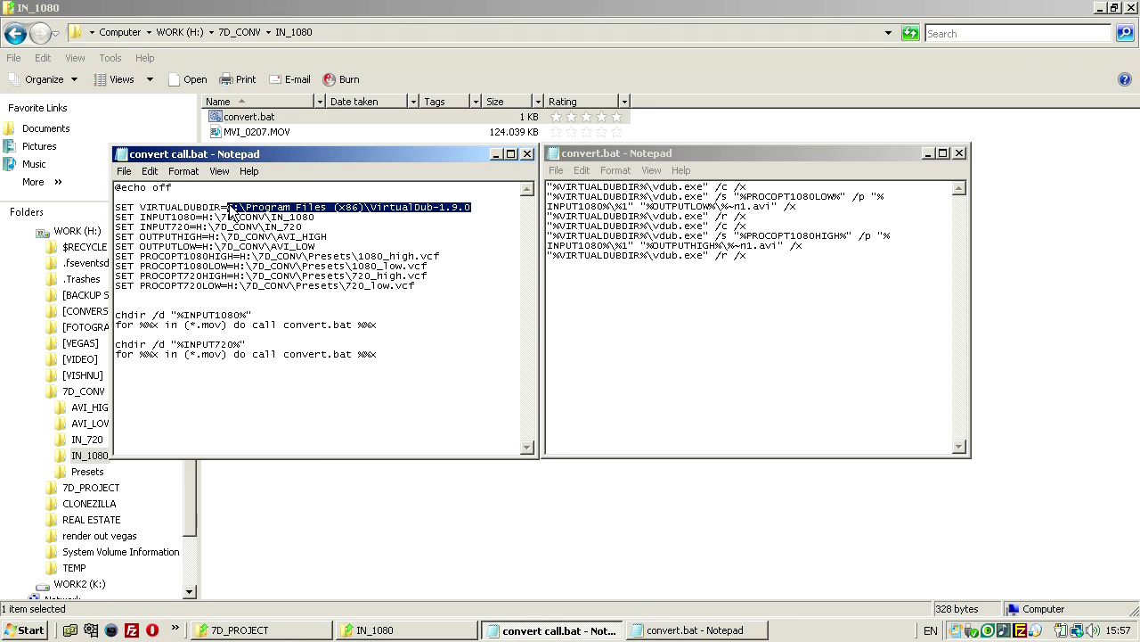
{"action": "left_click_drag", "start_coordinate": [232, 214], "coordinate": [493, 217]}
{"action": "left_click", "coordinate": [481, 212]}
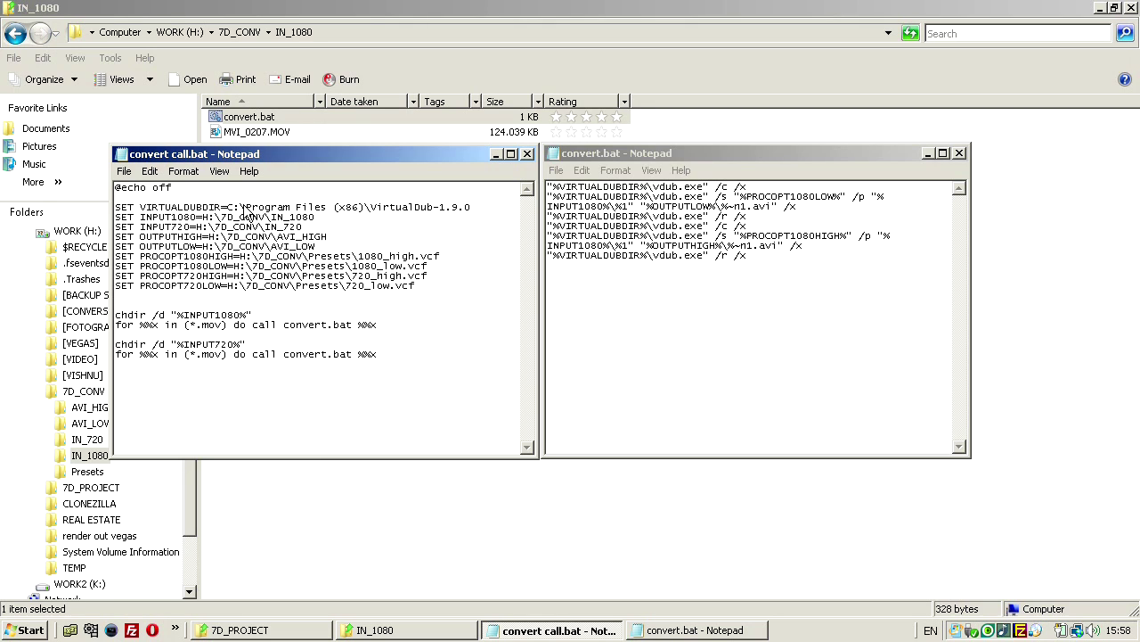
{"action": "left_click_drag", "start_coordinate": [246, 208], "coordinate": [452, 208]}
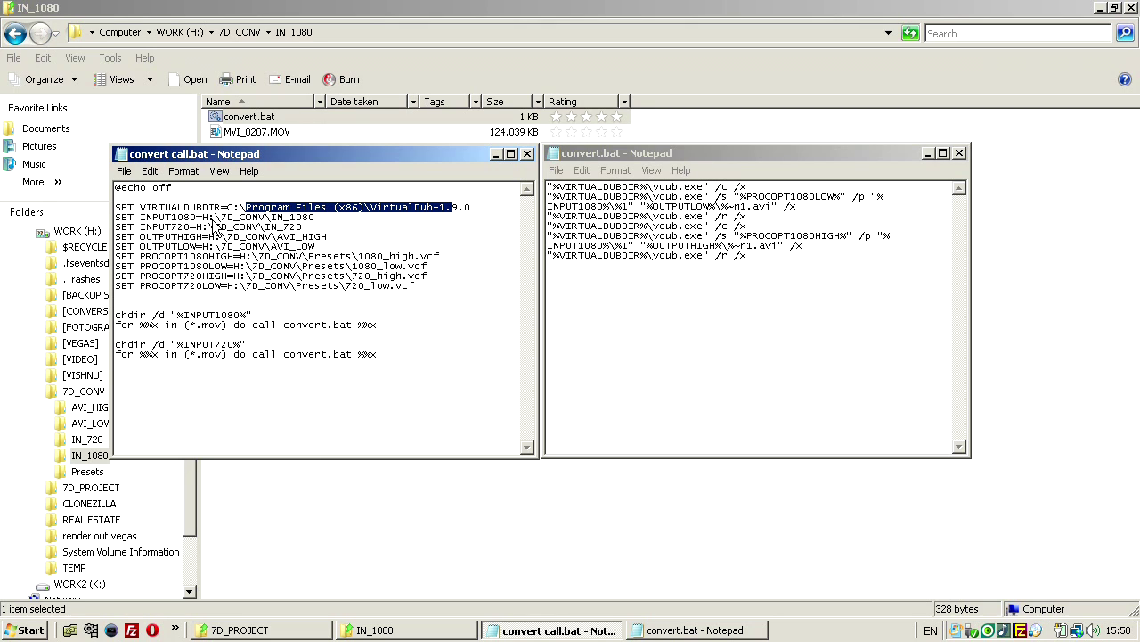
{"action": "left_click_drag", "start_coordinate": [211, 219], "coordinate": [203, 218]}
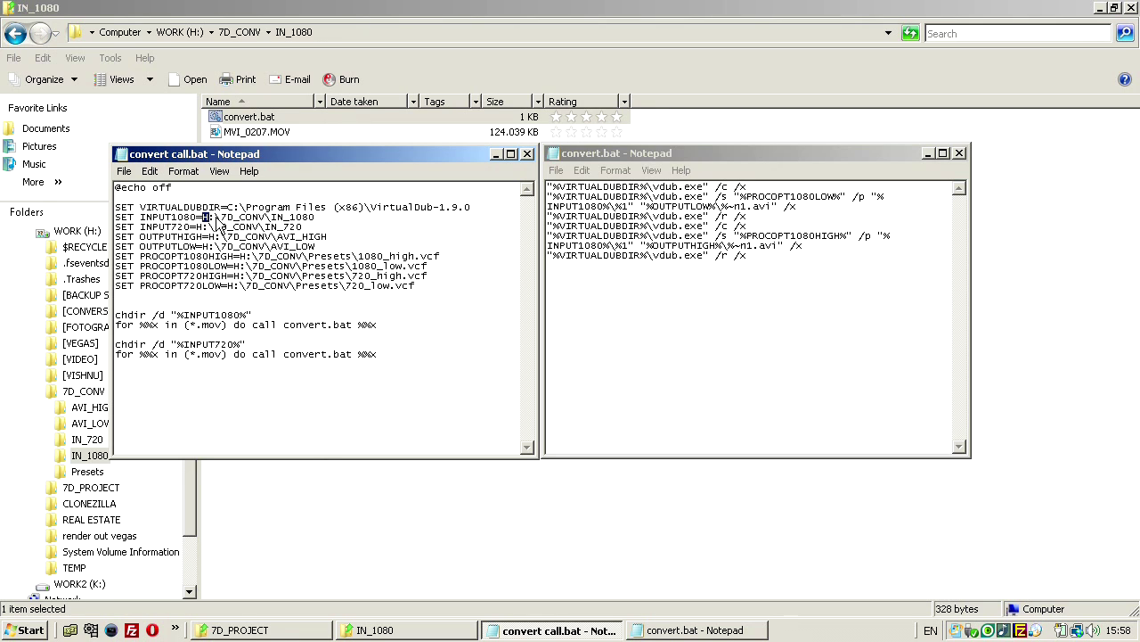
{"action": "left_click_drag", "start_coordinate": [319, 219], "coordinate": [205, 221]}
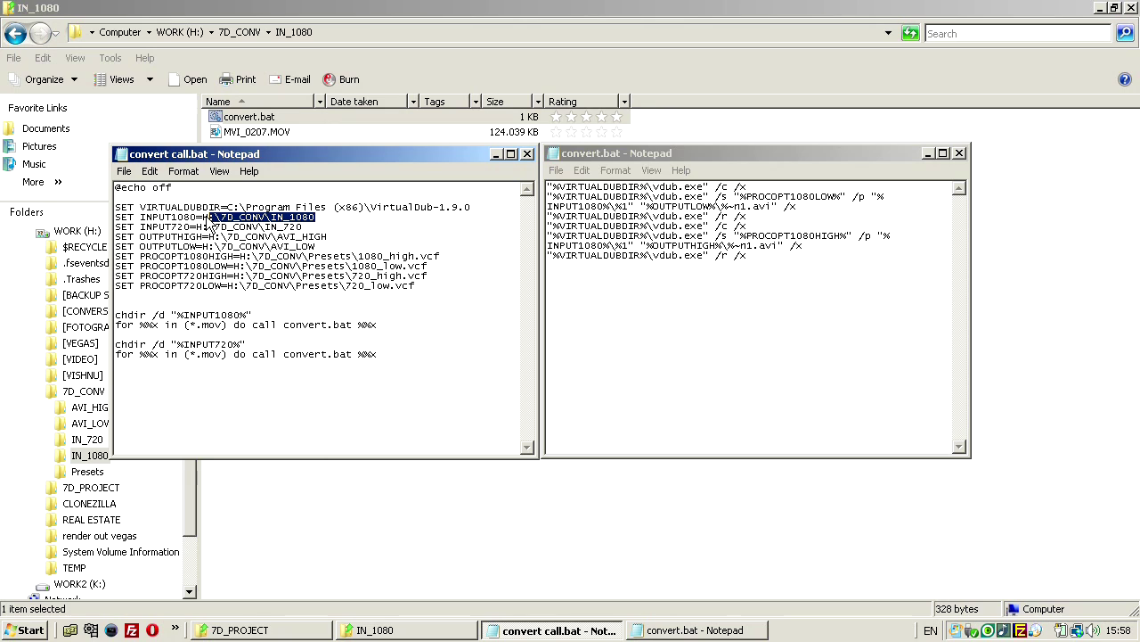
{"action": "left_click", "coordinate": [320, 220]}
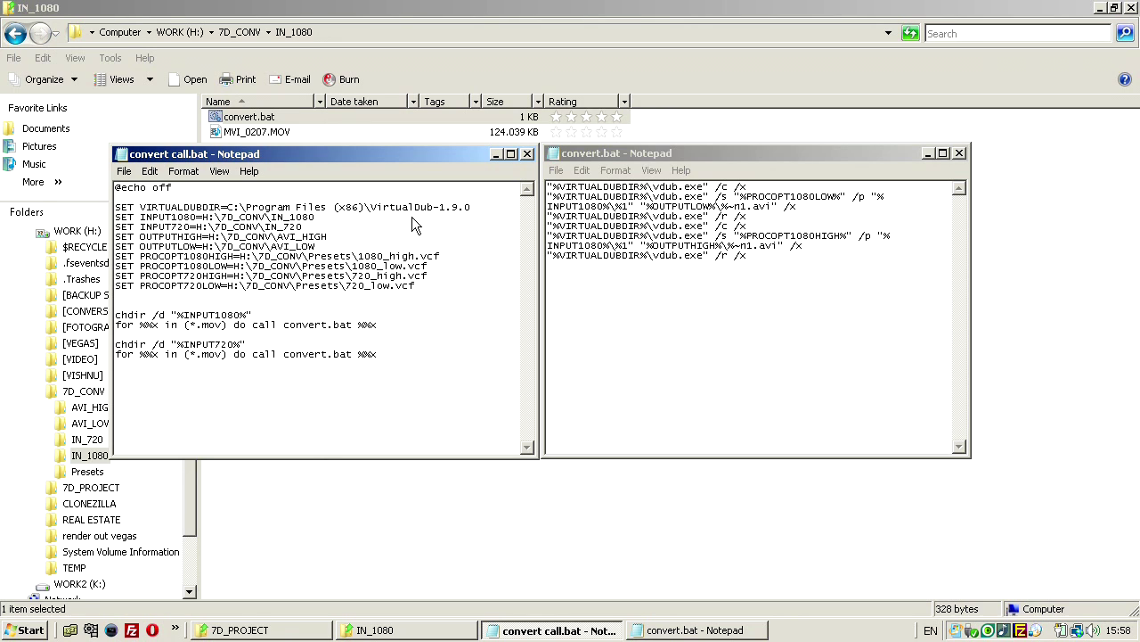
{"action": "type", "text": "\\"}
{"action": "key", "text": "BackSpace"}
{"action": "left_click_drag", "start_coordinate": [441, 282], "coordinate": [189, 207]}
{"action": "left_click", "coordinate": [189, 206]}
{"action": "left_click_drag", "start_coordinate": [116, 315], "coordinate": [369, 324]}
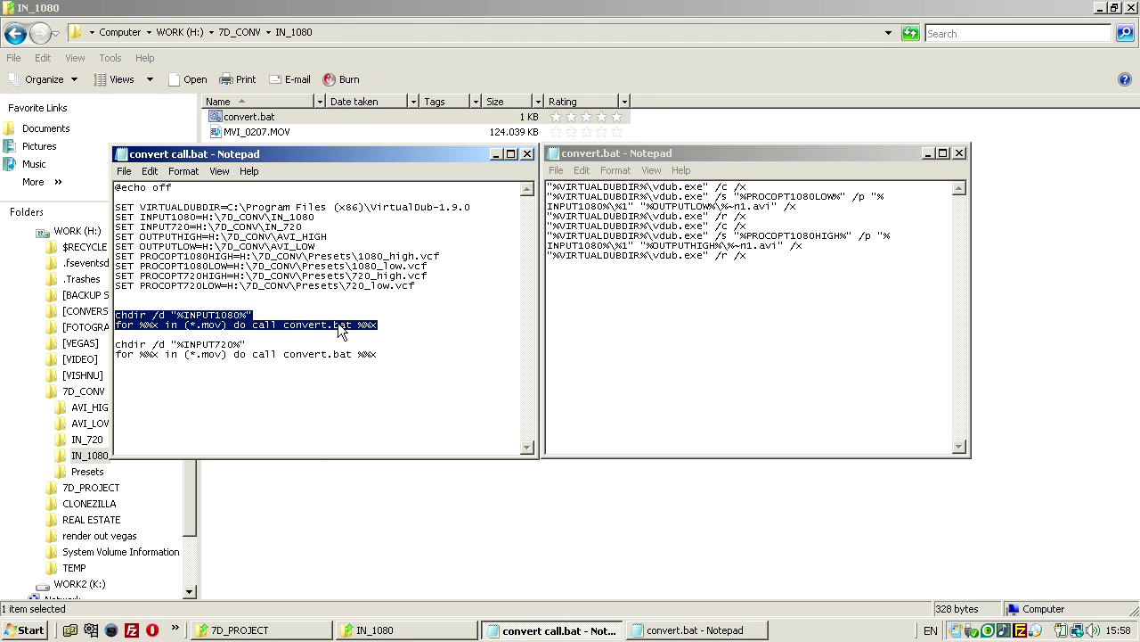
{"action": "left_click", "coordinate": [211, 318]}
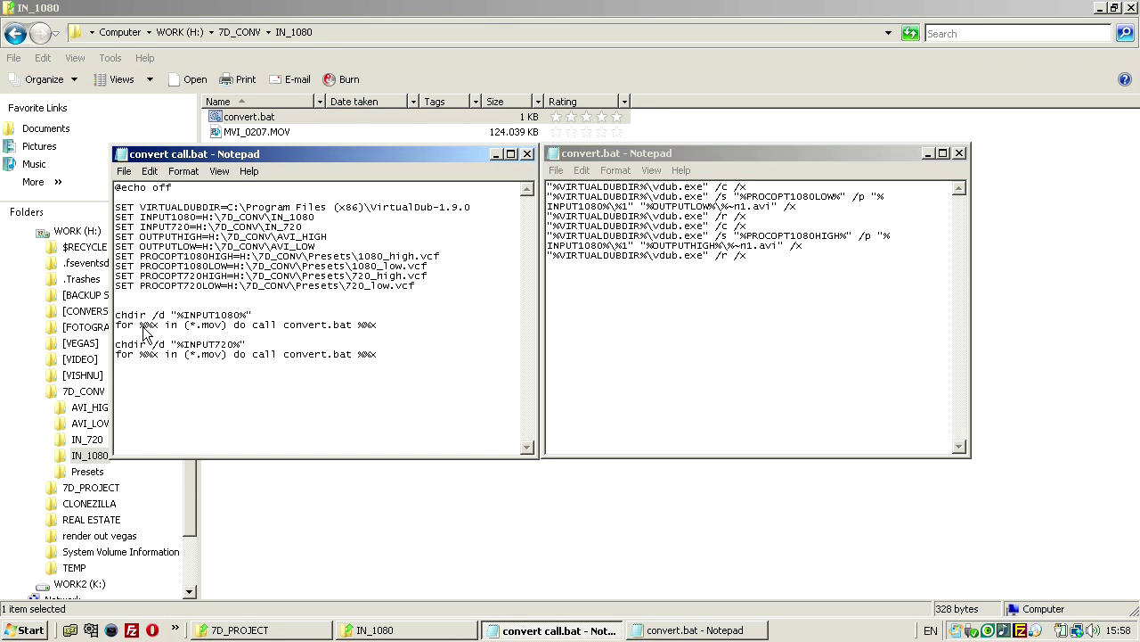
{"action": "double_click", "coordinate": [211, 326]}
{"action": "left_click_drag", "start_coordinate": [284, 327], "coordinate": [354, 331]}
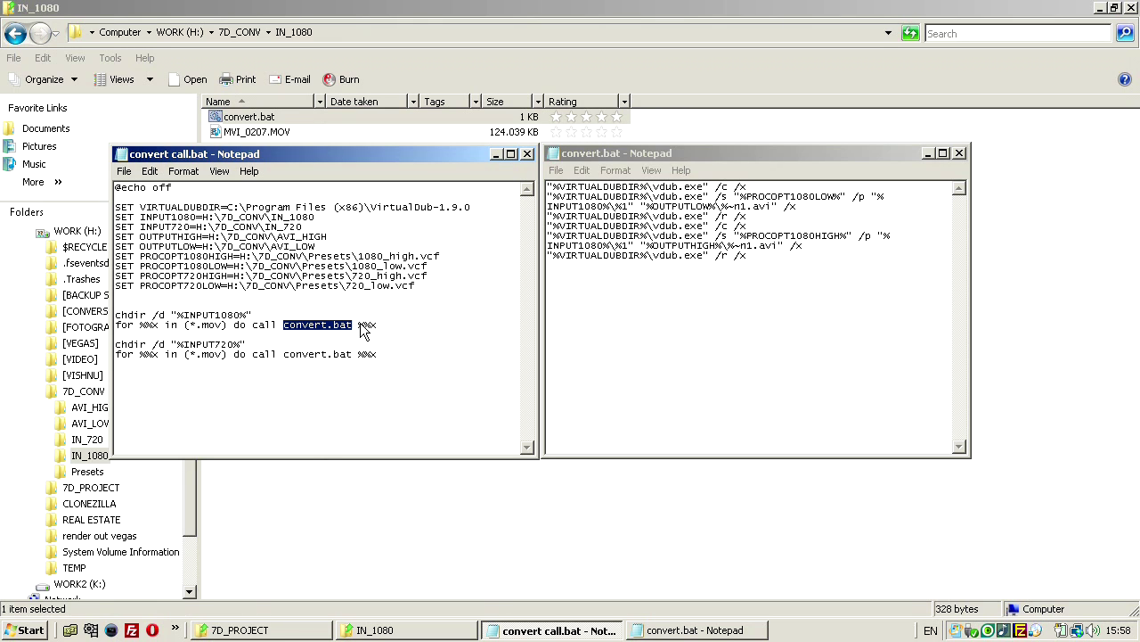
{"action": "left_click", "coordinate": [656, 156]}
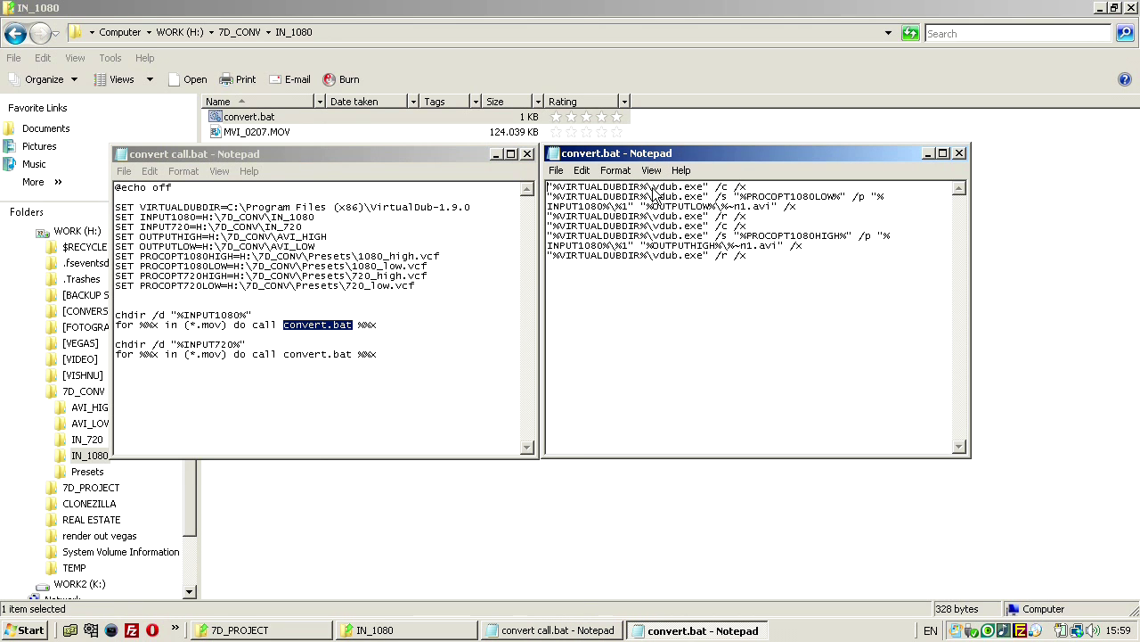
{"action": "left_click_drag", "start_coordinate": [654, 188], "coordinate": [678, 188]}
{"action": "mouse_move", "coordinate": [715, 188]}
{"action": "left_mouse_down"}
{"action": "mouse_move", "coordinate": [750, 192]}
{"action": "mouse_move", "coordinate": [728, 197]}
{"action": "left_mouse_up"}
{"action": "left_click_drag", "start_coordinate": [547, 207], "coordinate": [631, 211]}
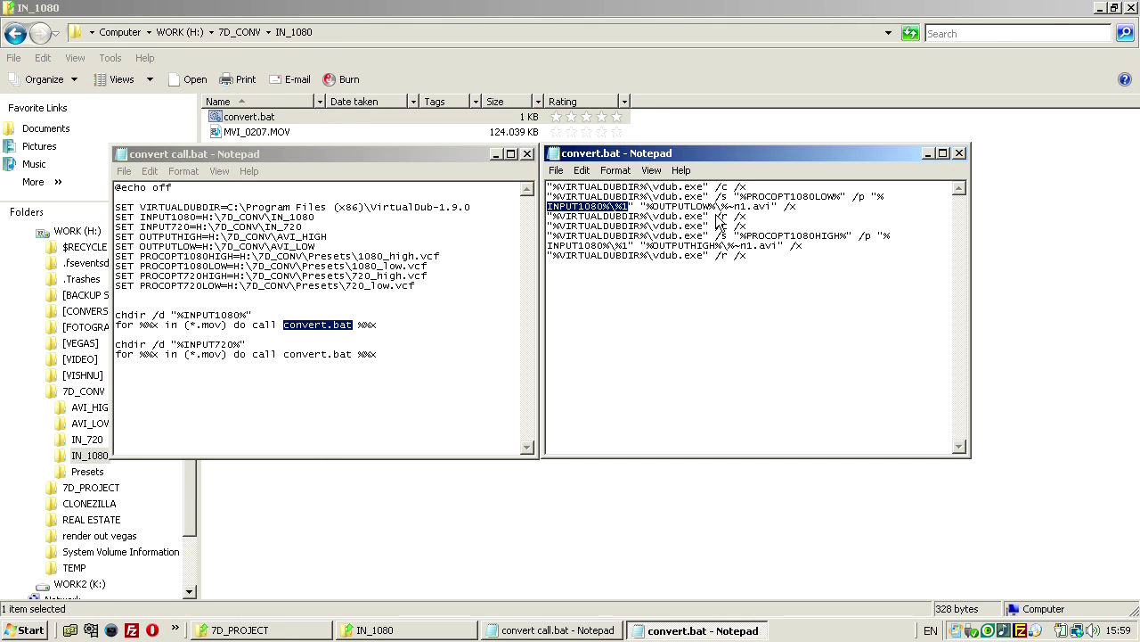
{"action": "left_click_drag", "start_coordinate": [715, 217], "coordinate": [748, 218]}
{"action": "left_click_drag", "start_coordinate": [635, 226], "coordinate": [729, 226]}
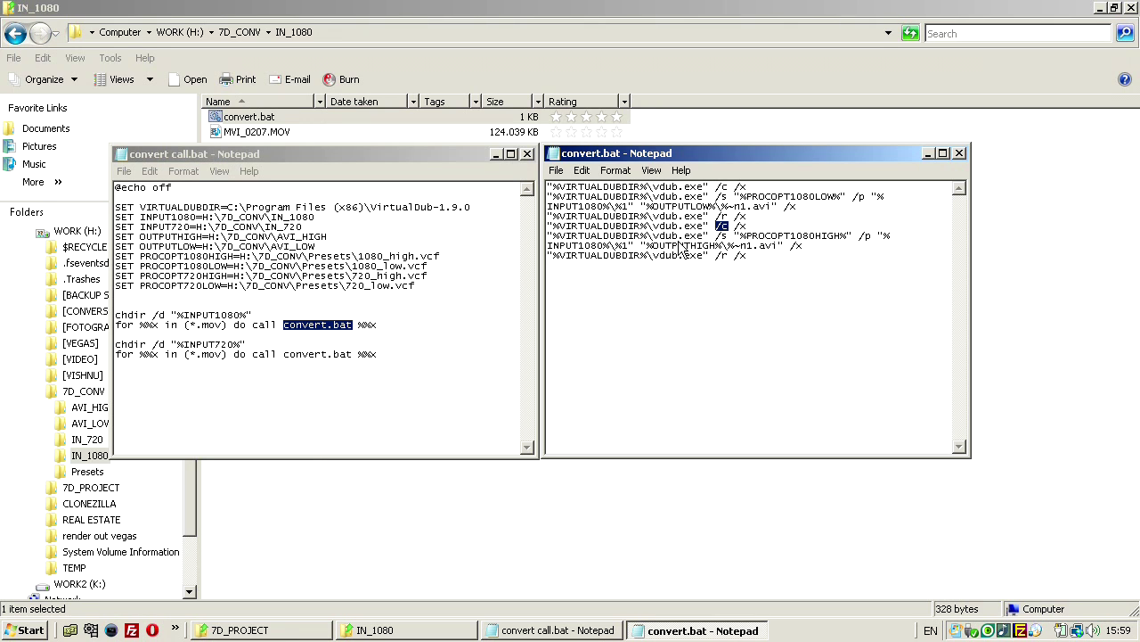
{"action": "left_click_drag", "start_coordinate": [635, 236], "coordinate": [759, 236]}
{"action": "left_click", "coordinate": [788, 242]}
{"action": "left_click_drag", "start_coordinate": [572, 248], "coordinate": [753, 247]}
{"action": "left_click_drag", "start_coordinate": [665, 257], "coordinate": [691, 237]}
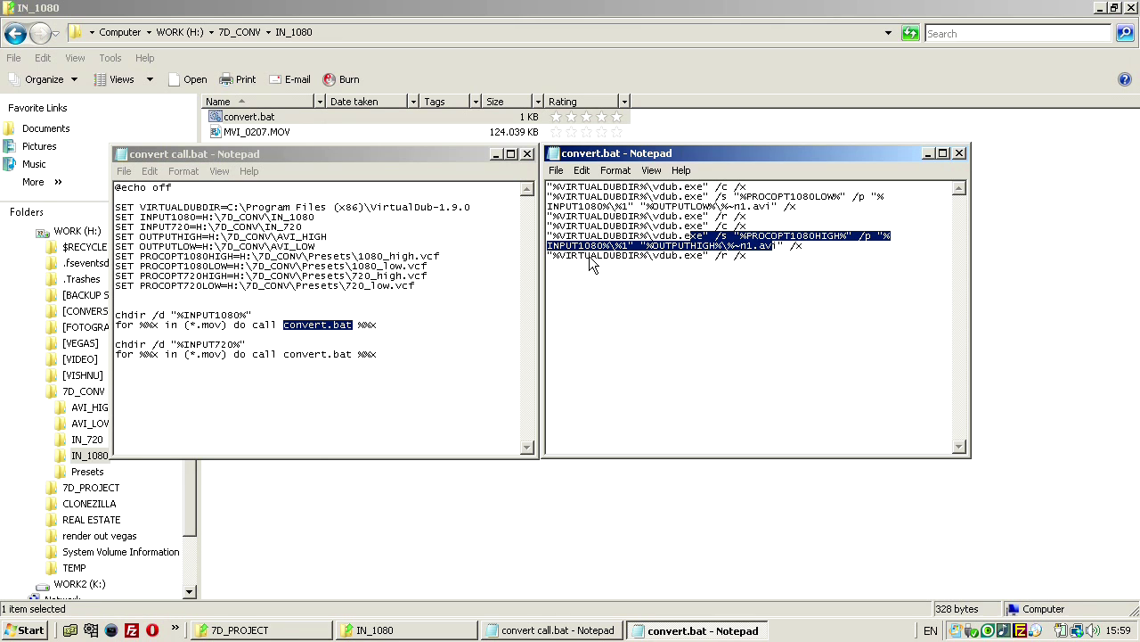
{"action": "left_click_drag", "start_coordinate": [557, 260], "coordinate": [676, 259]}
{"action": "left_click", "coordinate": [751, 257]}
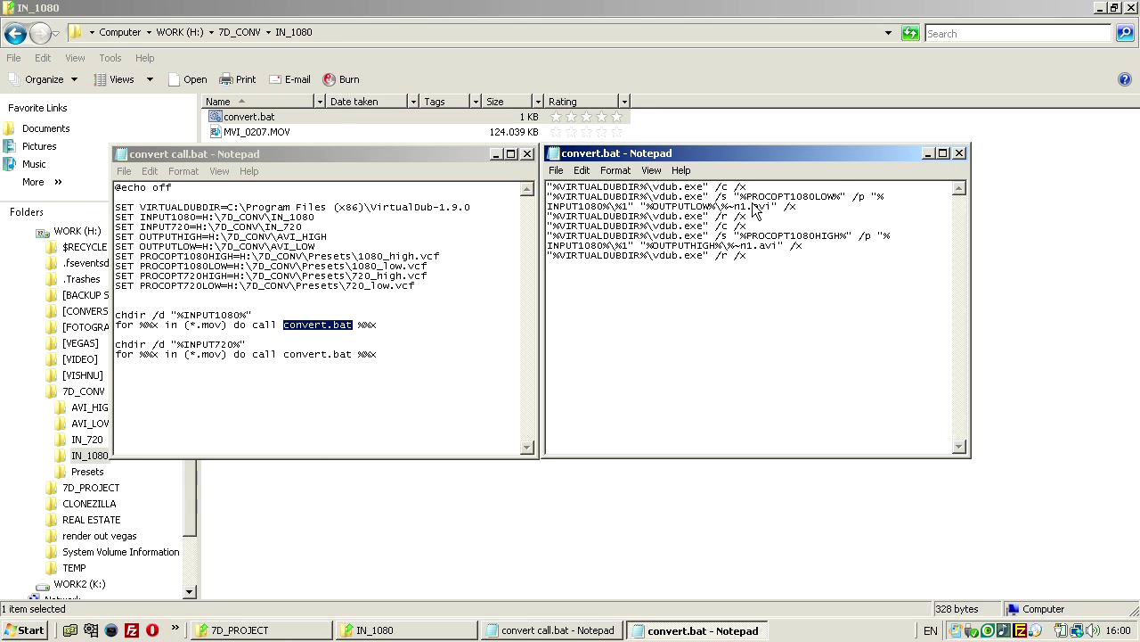
{"action": "left_click_drag", "start_coordinate": [749, 188], "coordinate": [547, 186]}
{"action": "left_click", "coordinate": [773, 257]}
{"action": "left_click", "coordinate": [777, 250]}
{"action": "left_click_drag", "start_coordinate": [776, 254], "coordinate": [755, 206]}
{"action": "left_click", "coordinate": [756, 206]}
Close both batch scripts without saving, go to 7D_CONV, and launch VirtualDub.
{"action": "key", "text": "alt+F4"}
{"action": "left_click", "coordinate": [528, 155]}
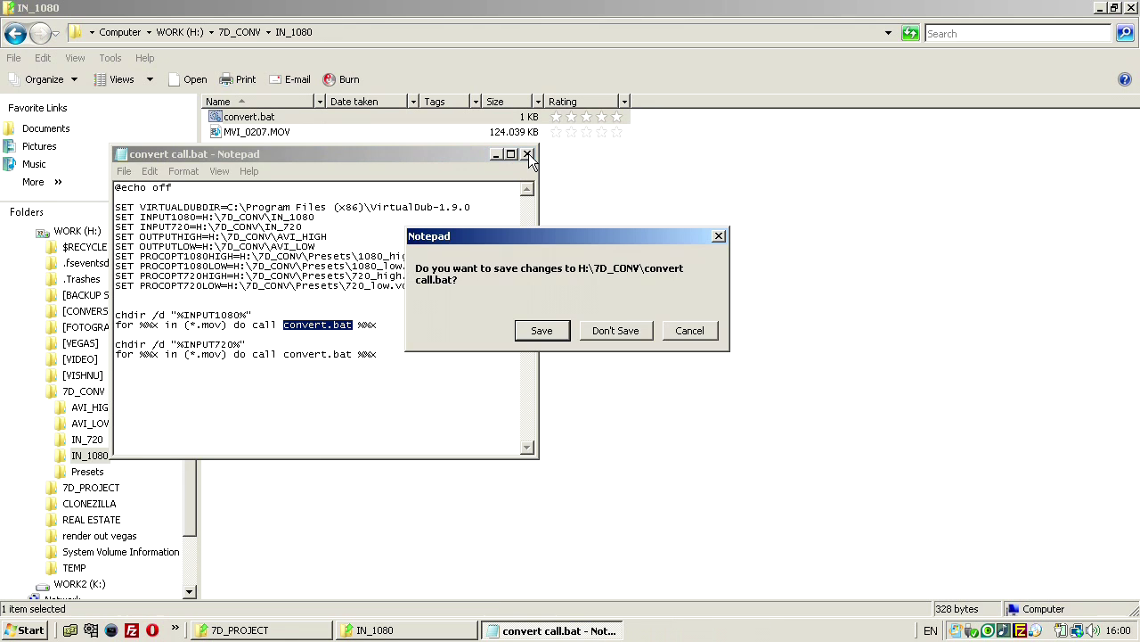
{"action": "left_click", "coordinate": [603, 331]}
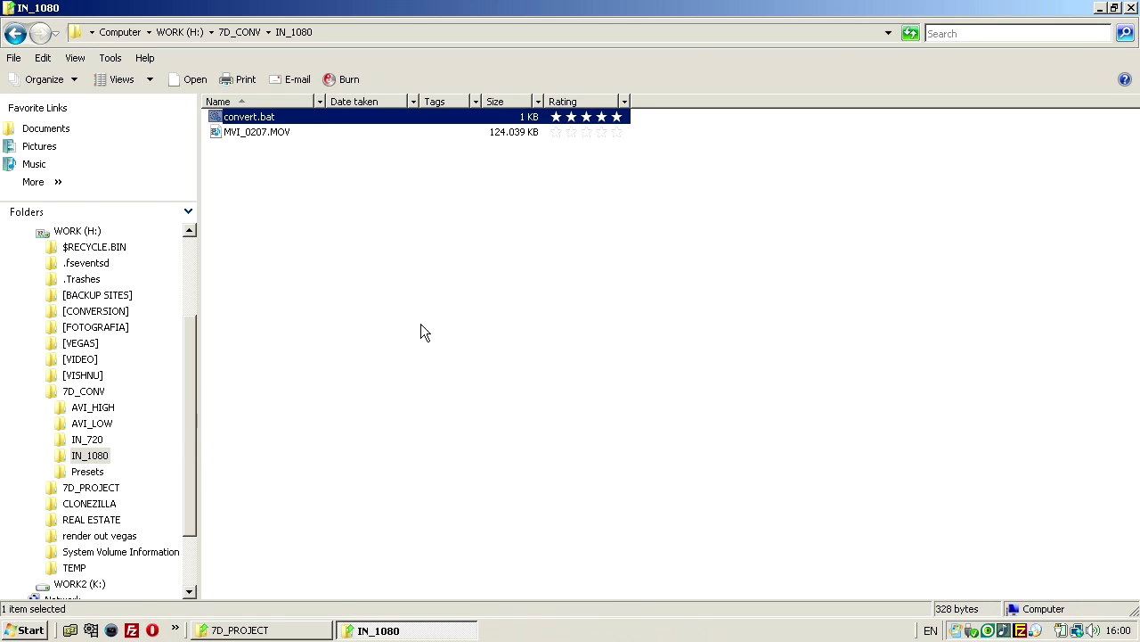
{"action": "left_click", "coordinate": [83, 391]}
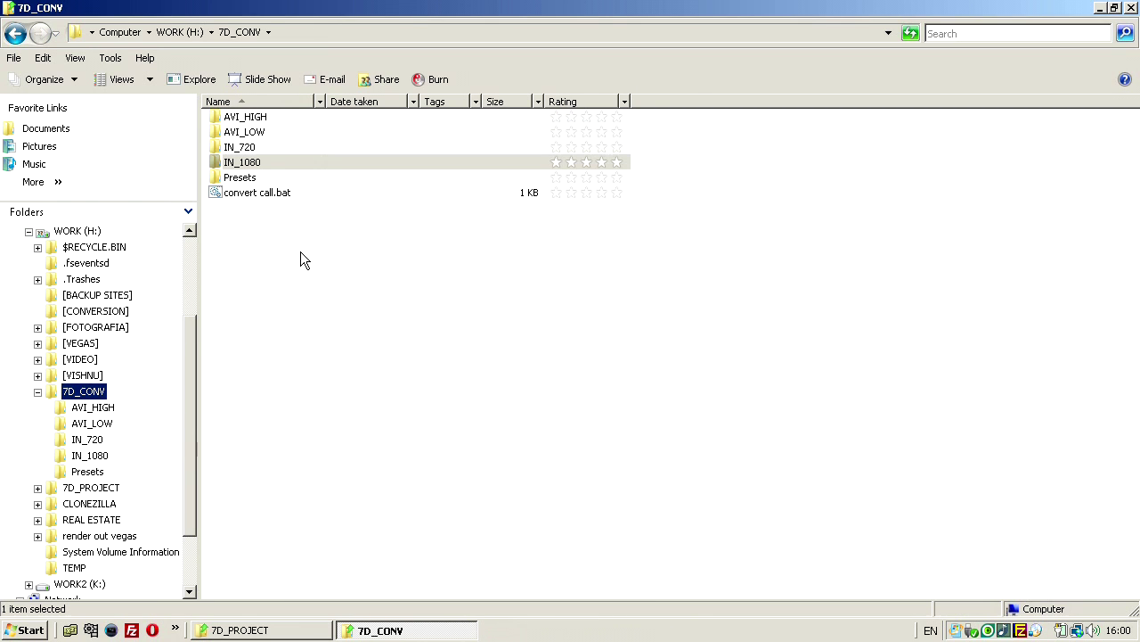
{"action": "left_click", "coordinate": [90, 630]}
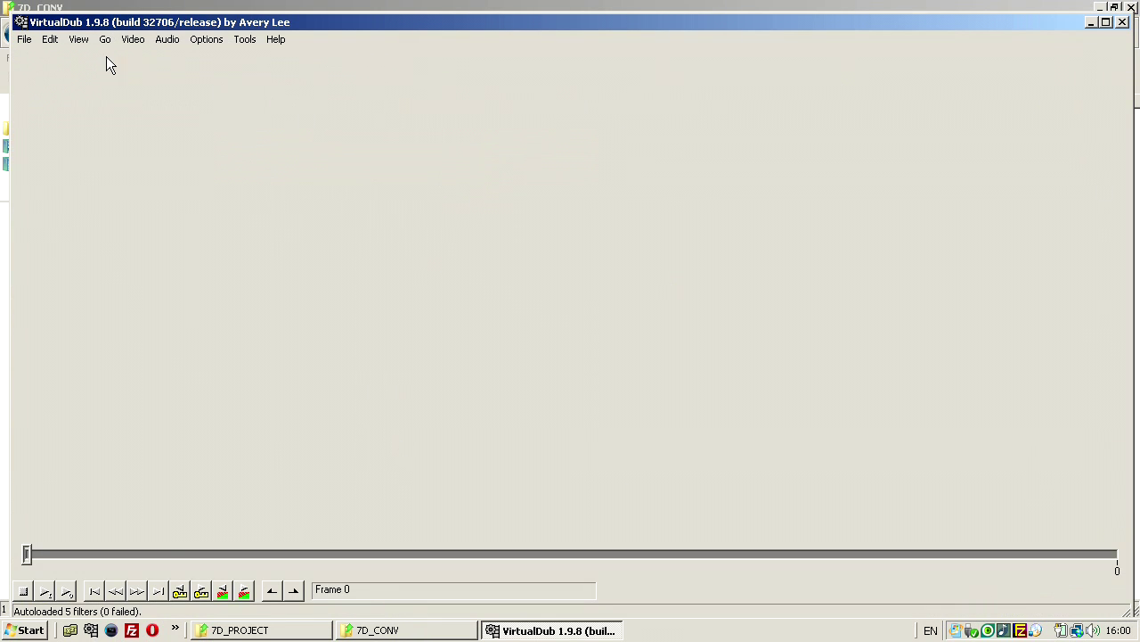
Load MVI_0207.MOV from the IN_1080 folder into VirtualDub.
{"action": "left_click", "coordinate": [388, 634]}
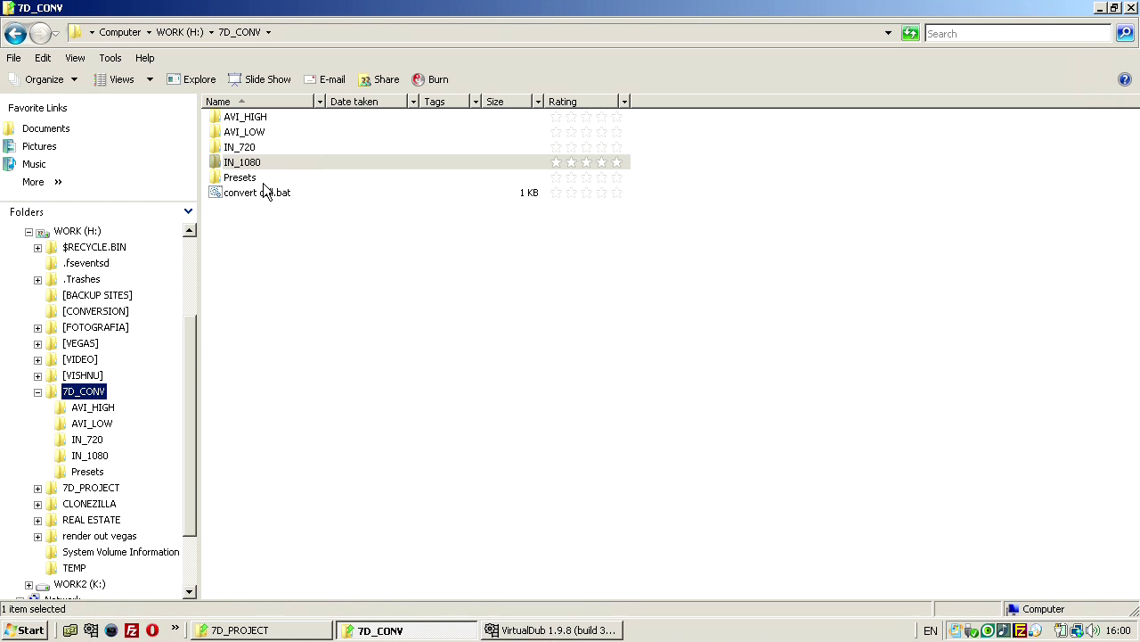
{"action": "double_click", "coordinate": [253, 162]}
{"action": "left_click", "coordinate": [283, 132]}
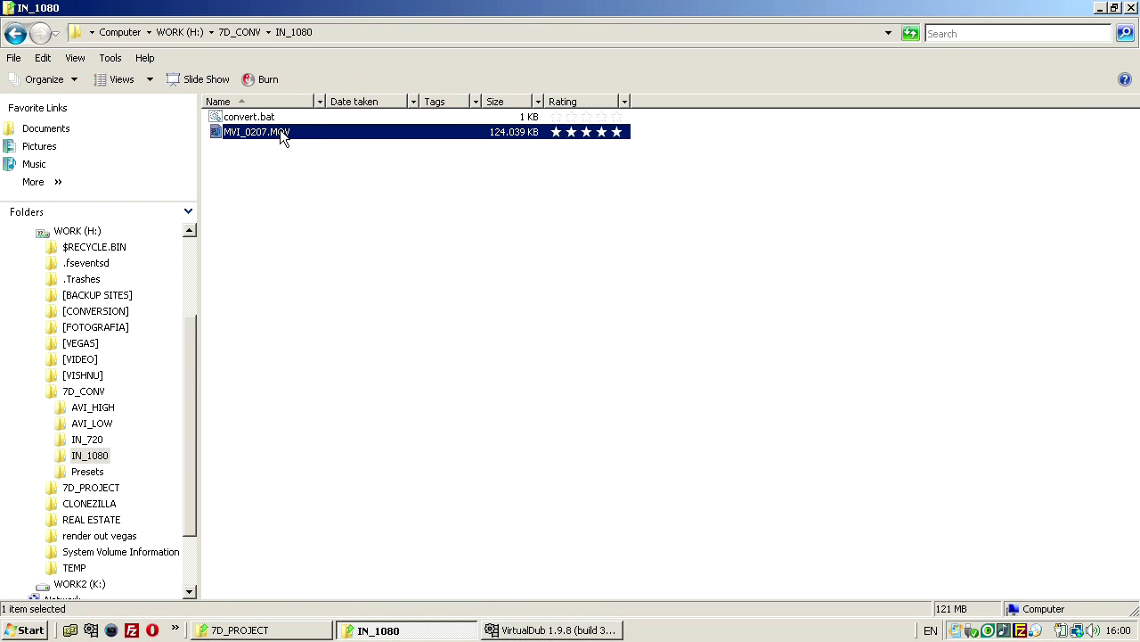
{"action": "key", "text": "alt+Tab"}
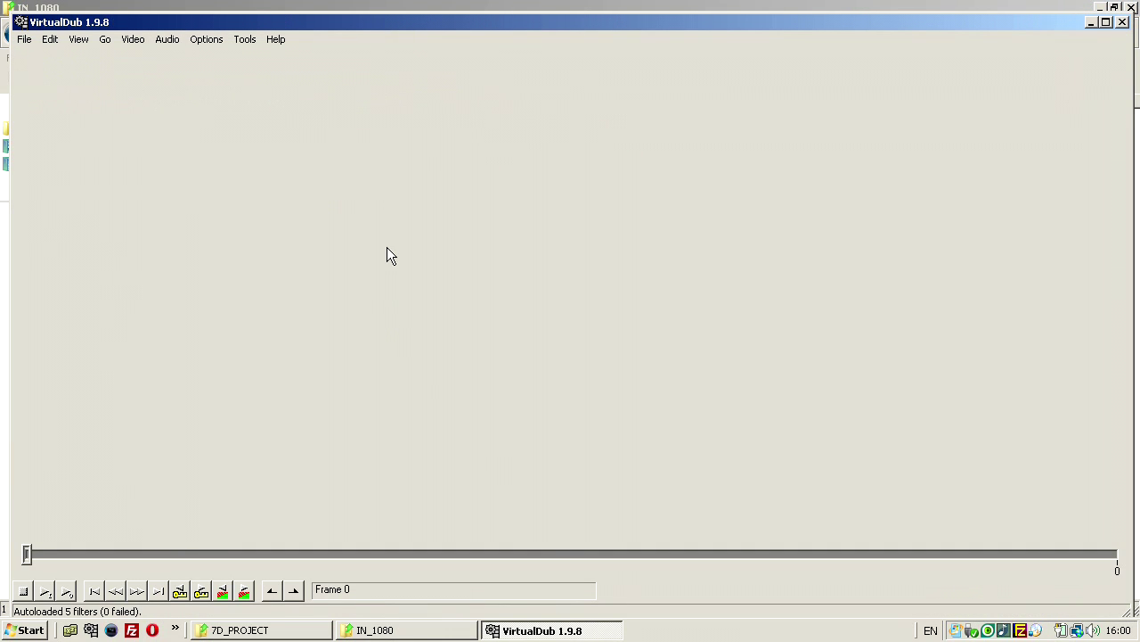
Set both the input and output preview panes to 50% zoom.
{"action": "left_click", "coordinate": [132, 40]}
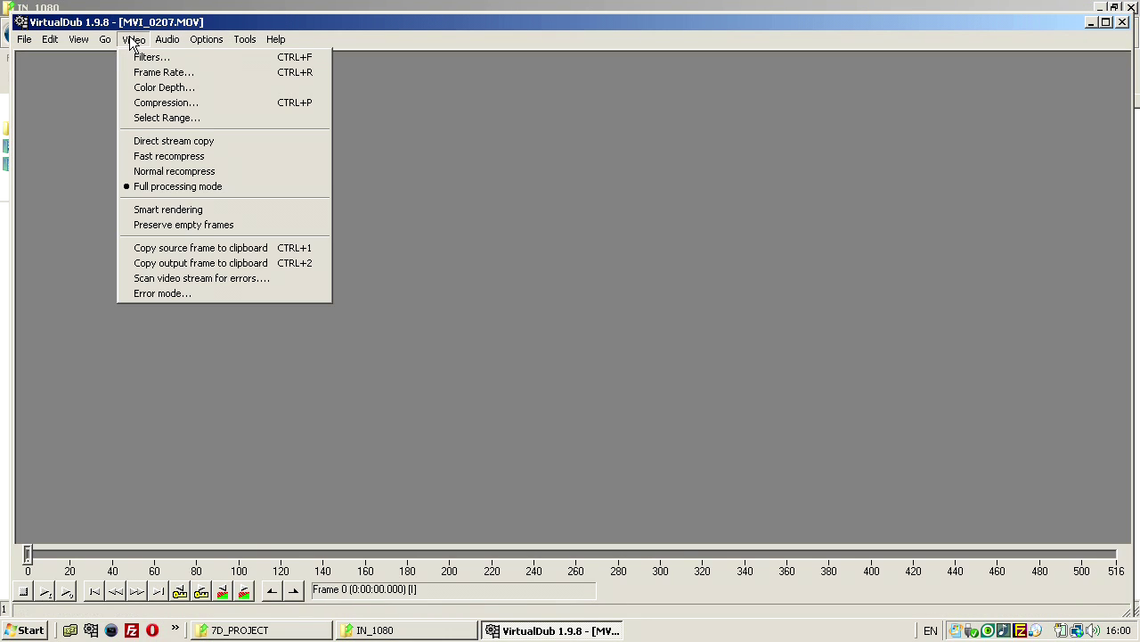
{"action": "left_click", "coordinate": [72, 419]}
{"action": "right_click", "coordinate": [140, 104]}
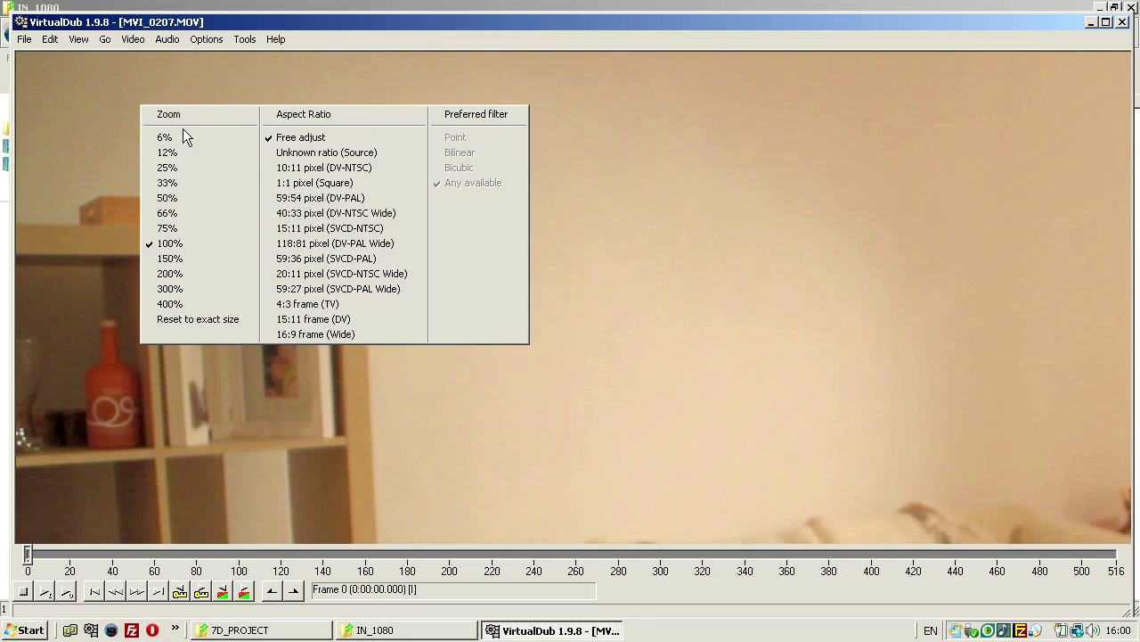
{"action": "left_click", "coordinate": [193, 195]}
{"action": "right_click", "coordinate": [694, 174]}
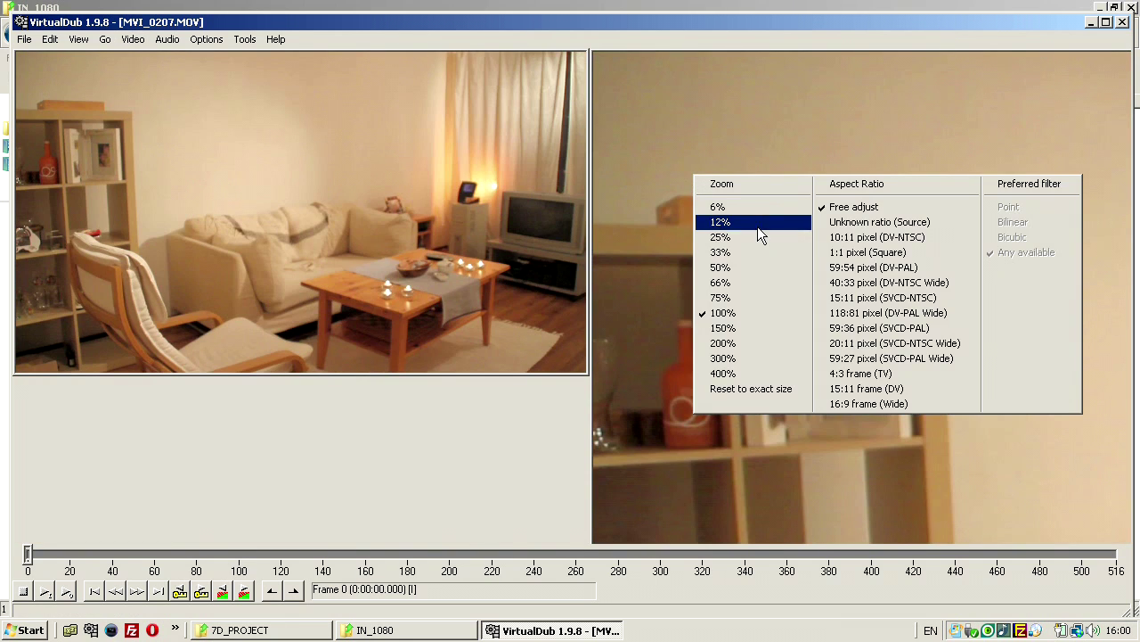
{"action": "left_click", "coordinate": [756, 268]}
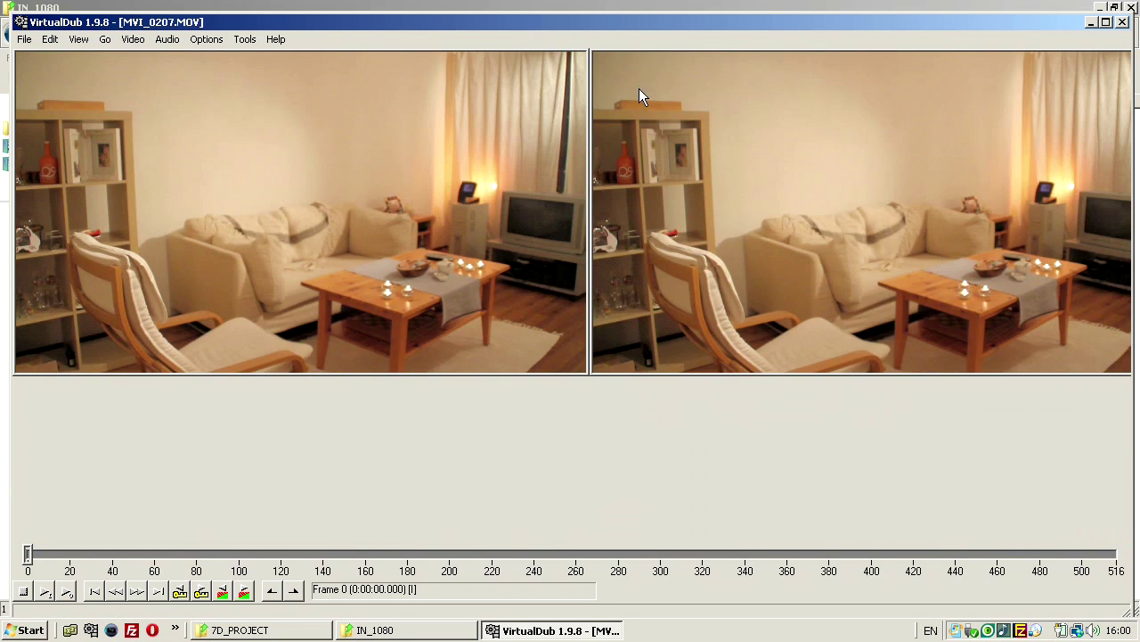
Maximize VirtualDub and bring up the Video > Filters list.
{"action": "double_click", "coordinate": [607, 21]}
{"action": "left_click", "coordinate": [122, 26]}
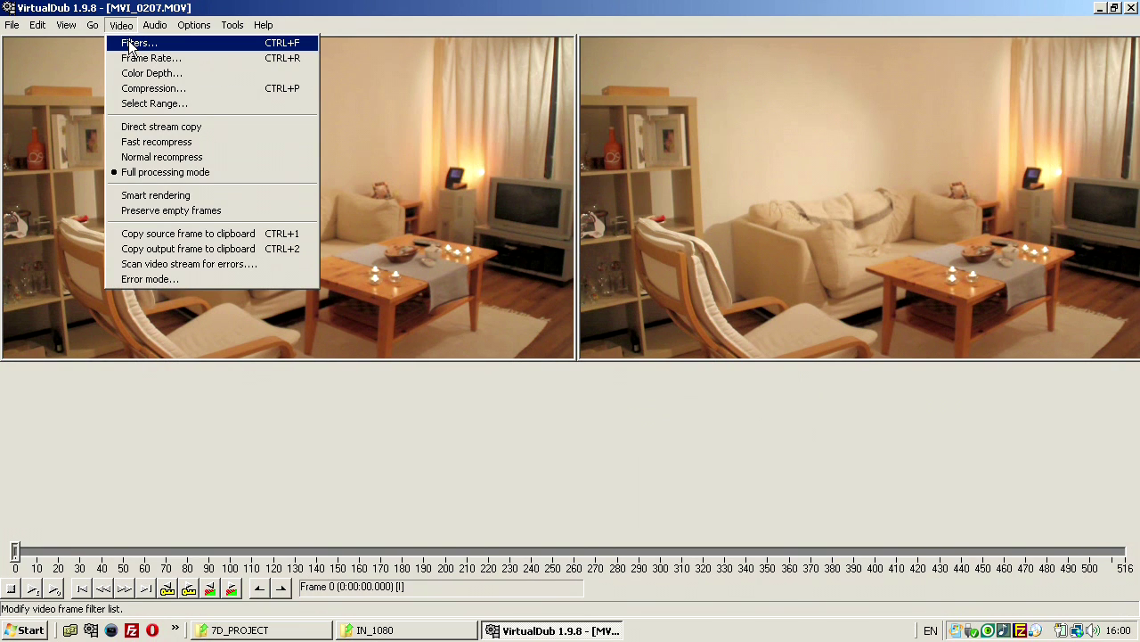
{"action": "left_click", "coordinate": [133, 43]}
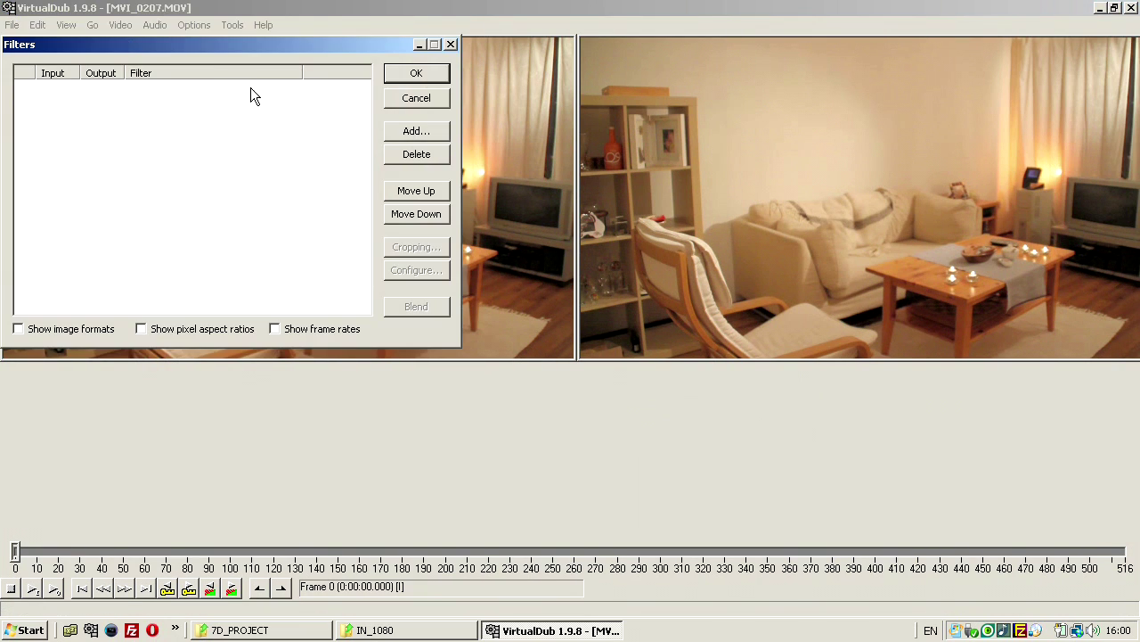
{"action": "left_click", "coordinate": [416, 98]}
{"action": "left_click", "coordinate": [120, 25]}
{"action": "left_click", "coordinate": [134, 43]}
Browse the available filters, then open and close Deshaker v2.4 settings without adding it.
{"action": "left_click", "coordinate": [425, 134]}
{"action": "left_click_drag", "start_coordinate": [354, 126], "coordinate": [353, 162]}
{"action": "left_click", "coordinate": [107, 95]}
{"action": "left_click", "coordinate": [108, 103]}
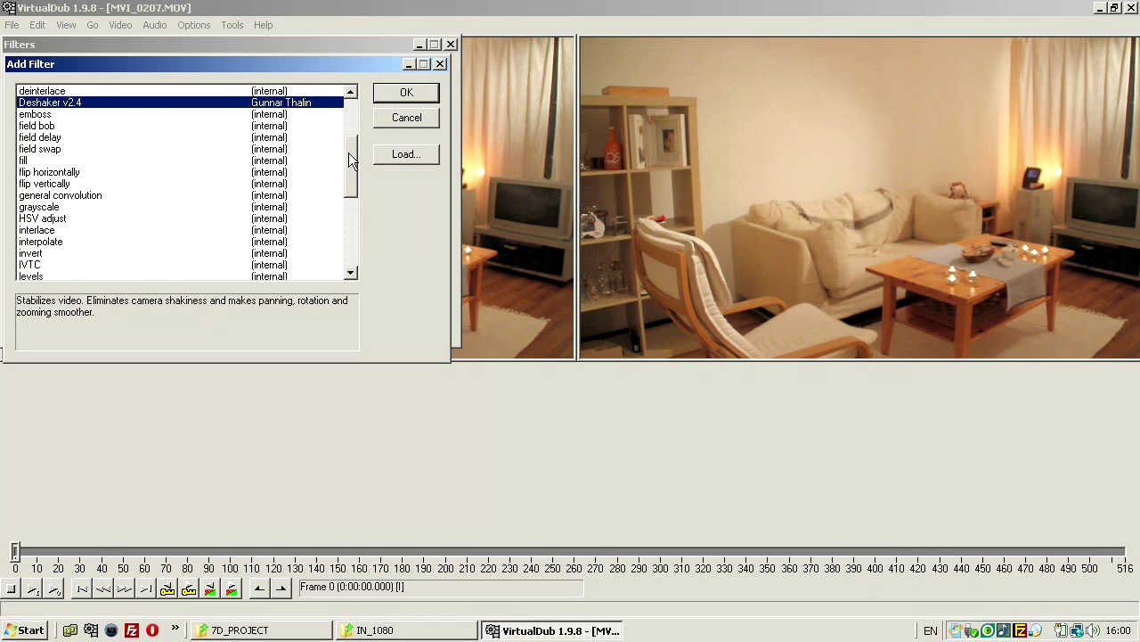
{"action": "left_click_drag", "start_coordinate": [348, 152], "coordinate": [359, 181]}
{"action": "left_click", "coordinate": [111, 208]}
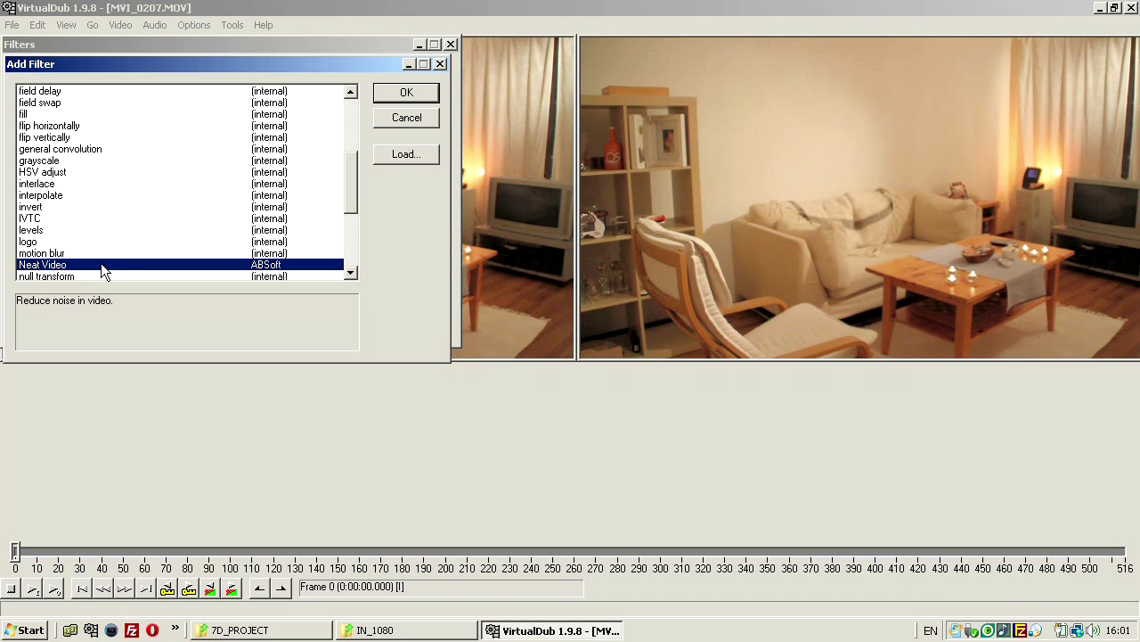
{"action": "scroll", "coordinate": [112, 215], "scroll_direction": "up", "scroll_amount": 2}
{"action": "left_click", "coordinate": [73, 127]}
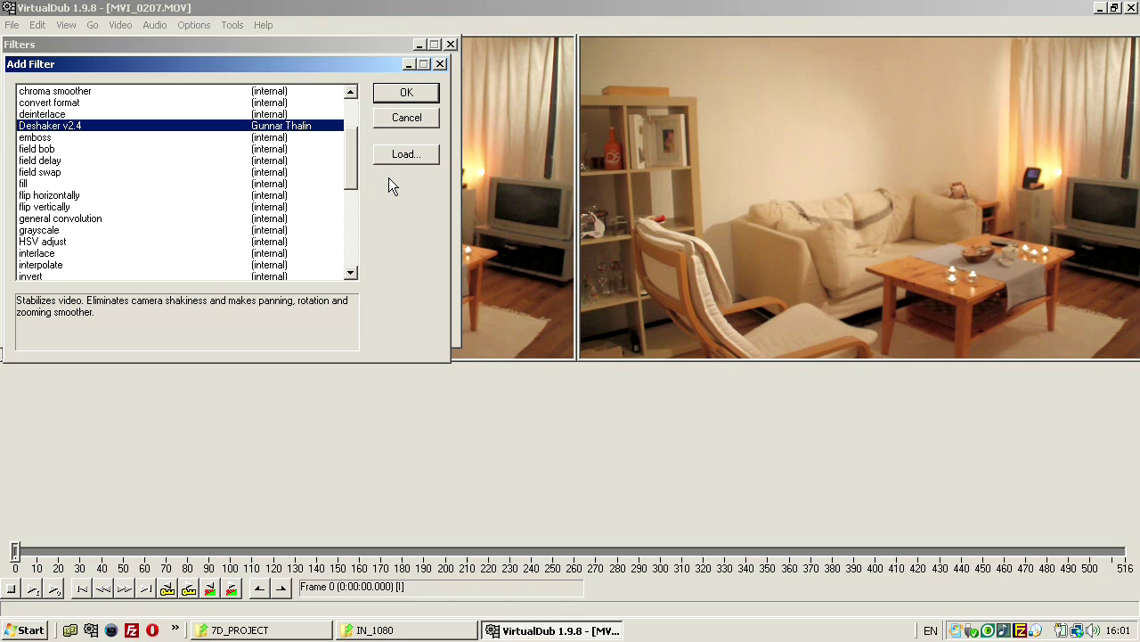
{"action": "left_click", "coordinate": [406, 94]}
{"action": "left_click", "coordinate": [833, 11]}
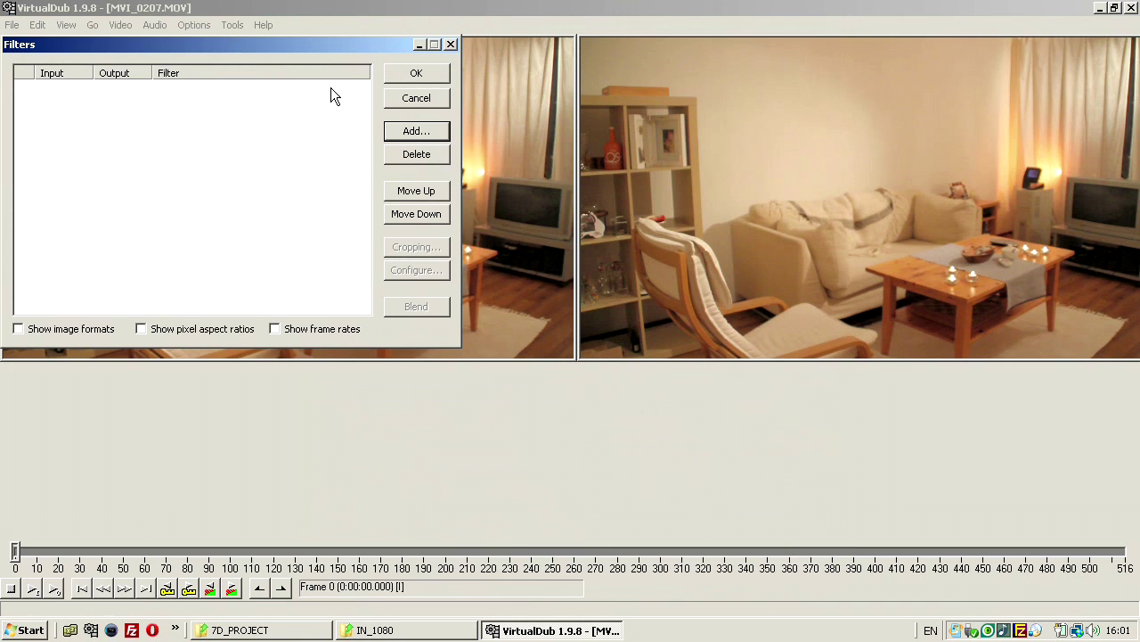
Close the empty filter list and switch video to Full processing mode.
{"action": "left_click", "coordinate": [425, 100]}
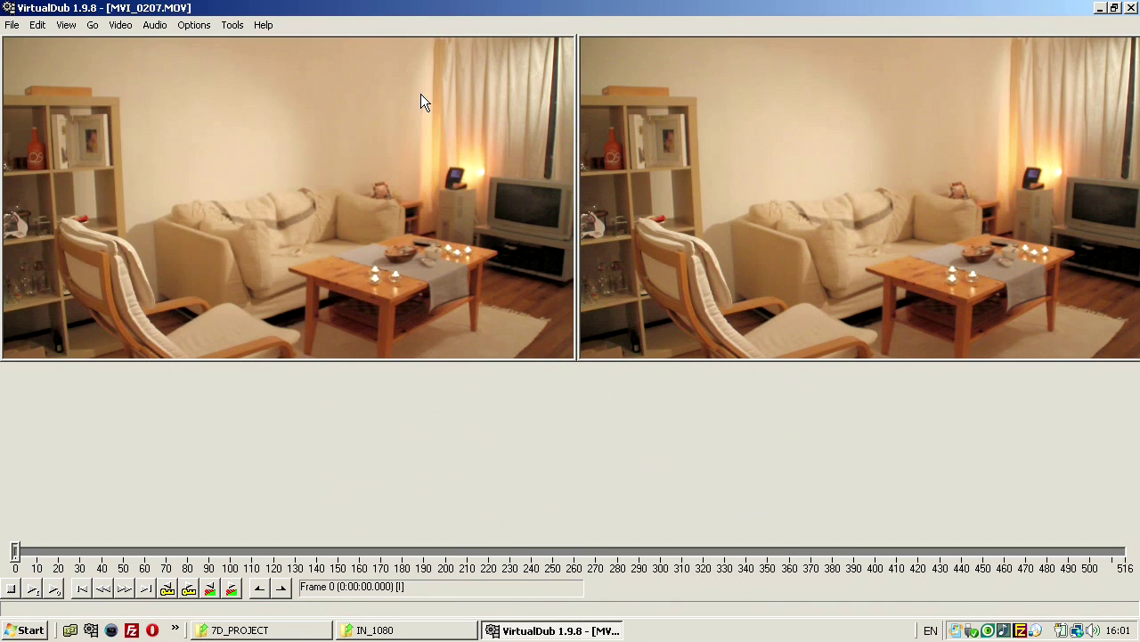
{"action": "left_click", "coordinate": [121, 25]}
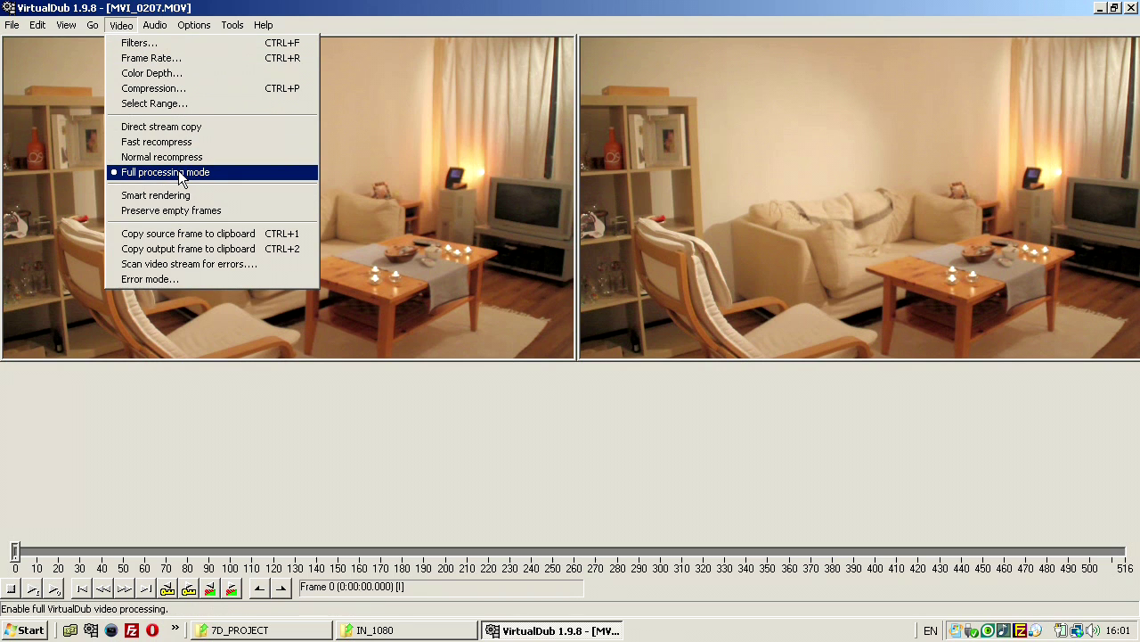
{"action": "left_click", "coordinate": [149, 172]}
Choose CineForm HD Codec V3.2.2 for compression with Video Systems RGB encoding enabled.
{"action": "left_click", "coordinate": [121, 25]}
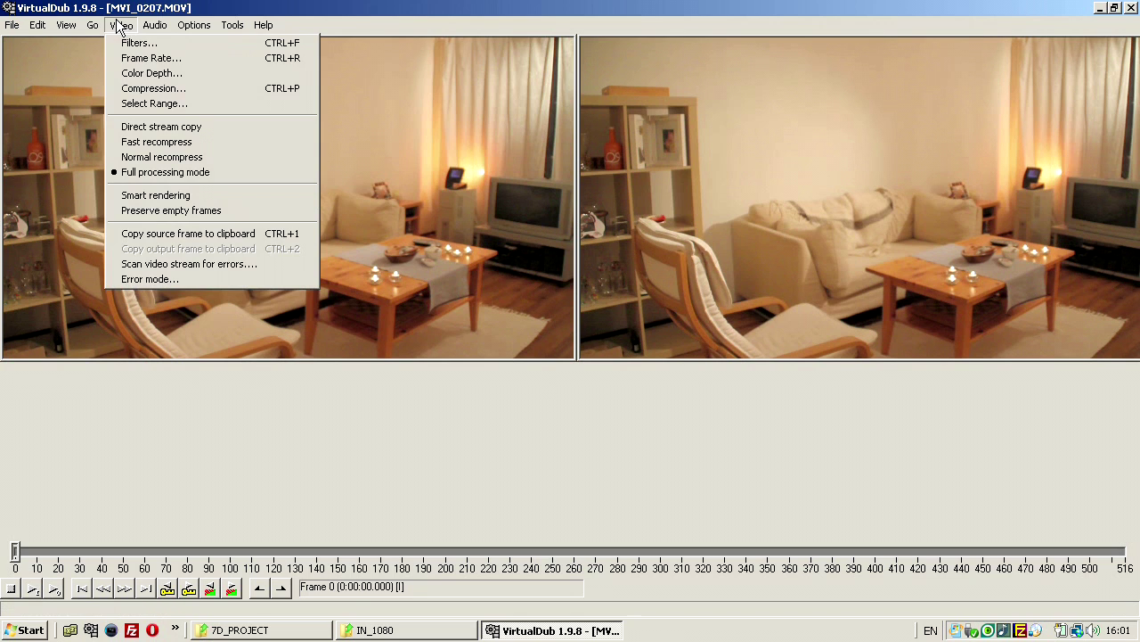
{"action": "left_click", "coordinate": [143, 90]}
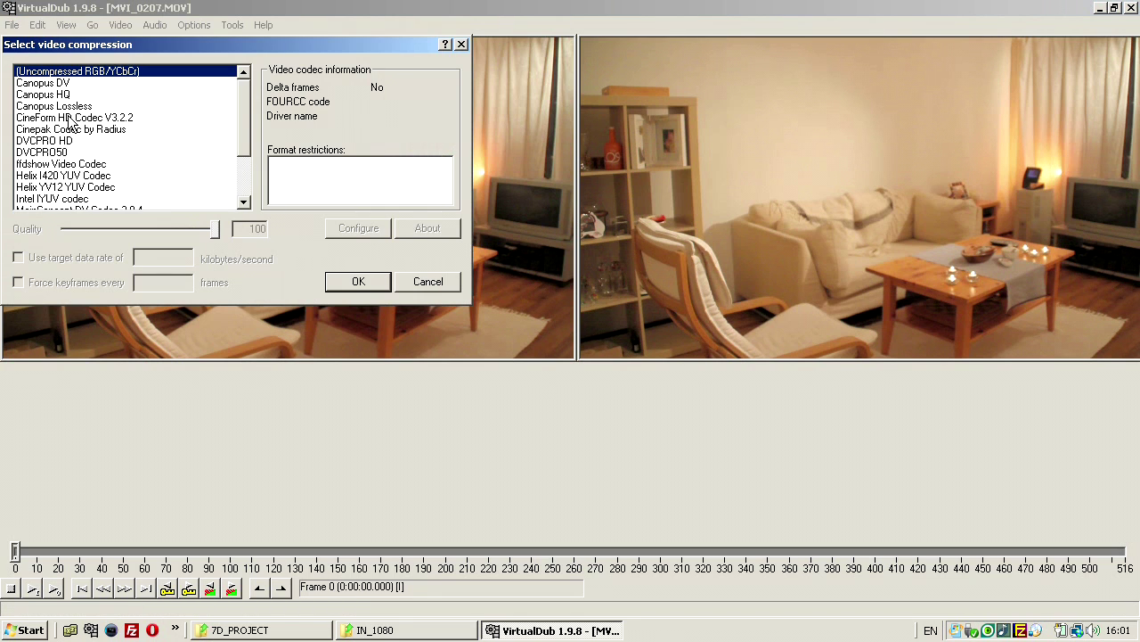
{"action": "left_click", "coordinate": [69, 120]}
{"action": "left_click", "coordinate": [352, 230]}
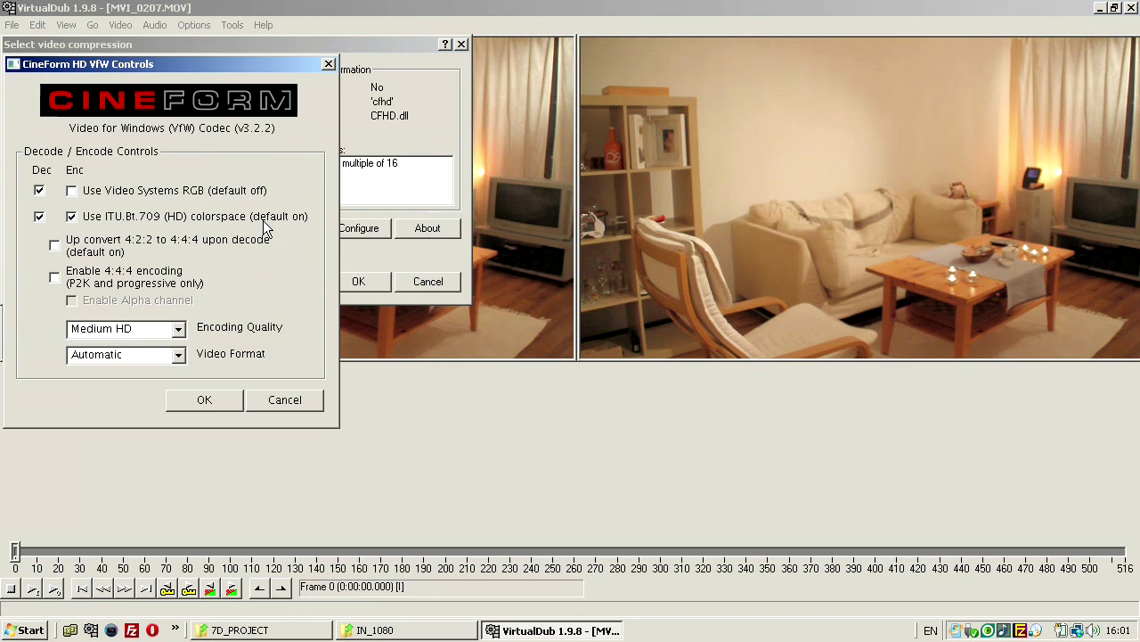
{"action": "left_click", "coordinate": [72, 193]}
{"action": "left_click", "coordinate": [220, 401]}
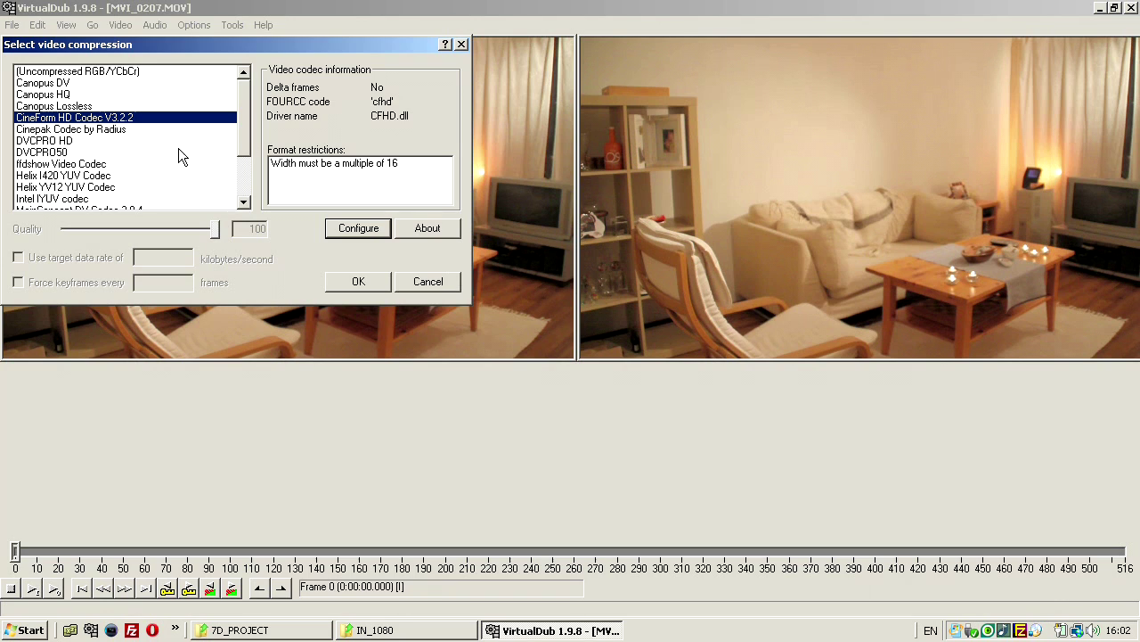
Inspect the ffdshow encoder settings, left on MJPEG, then reselect CineForm HD Codec V3.2.2.
{"action": "left_click", "coordinate": [108, 165]}
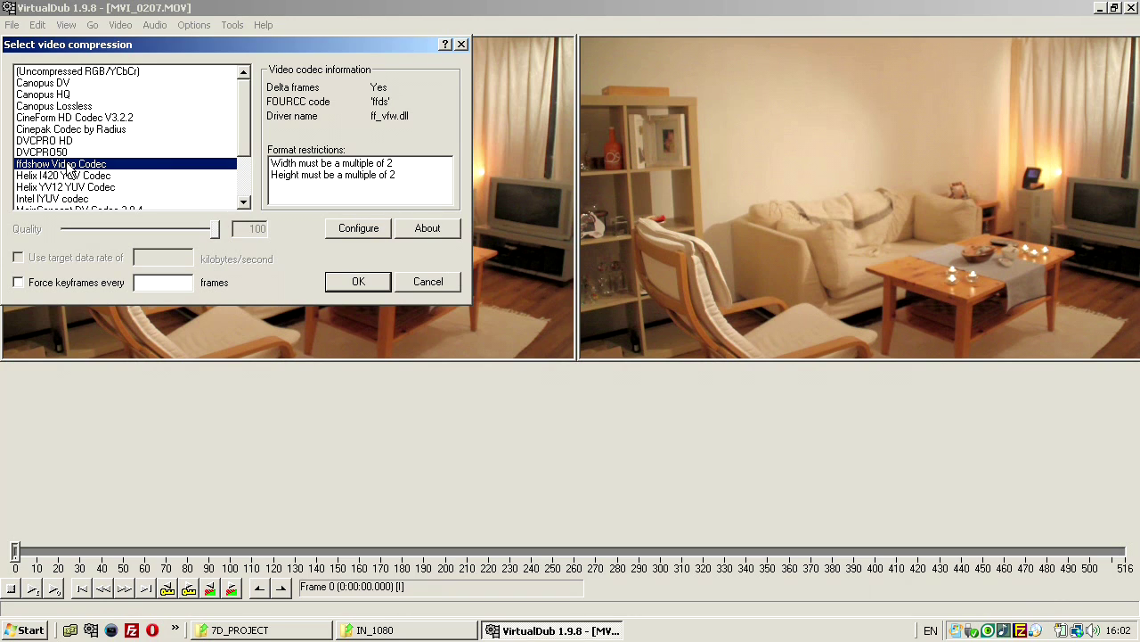
{"action": "left_click", "coordinate": [338, 228]}
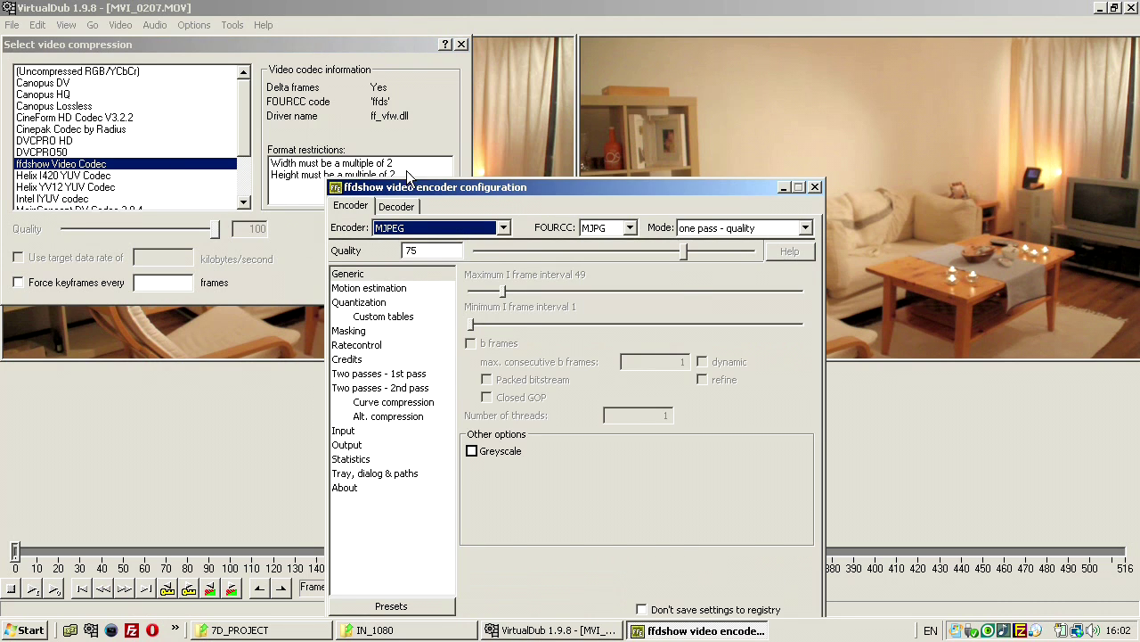
{"action": "left_click", "coordinate": [356, 139]}
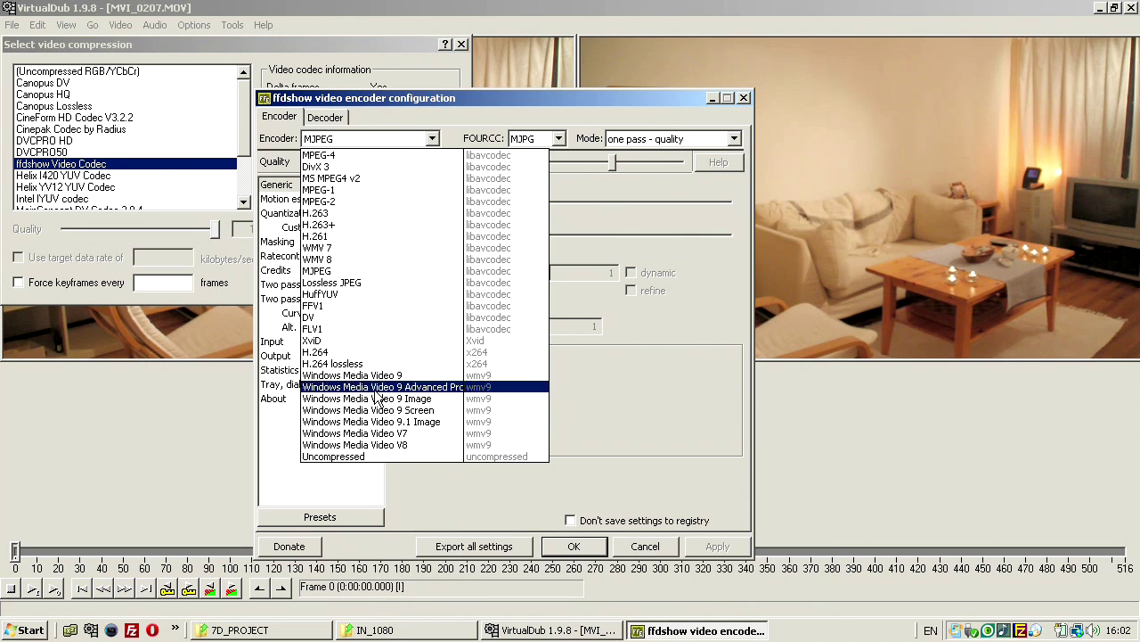
{"action": "left_click", "coordinate": [431, 138]}
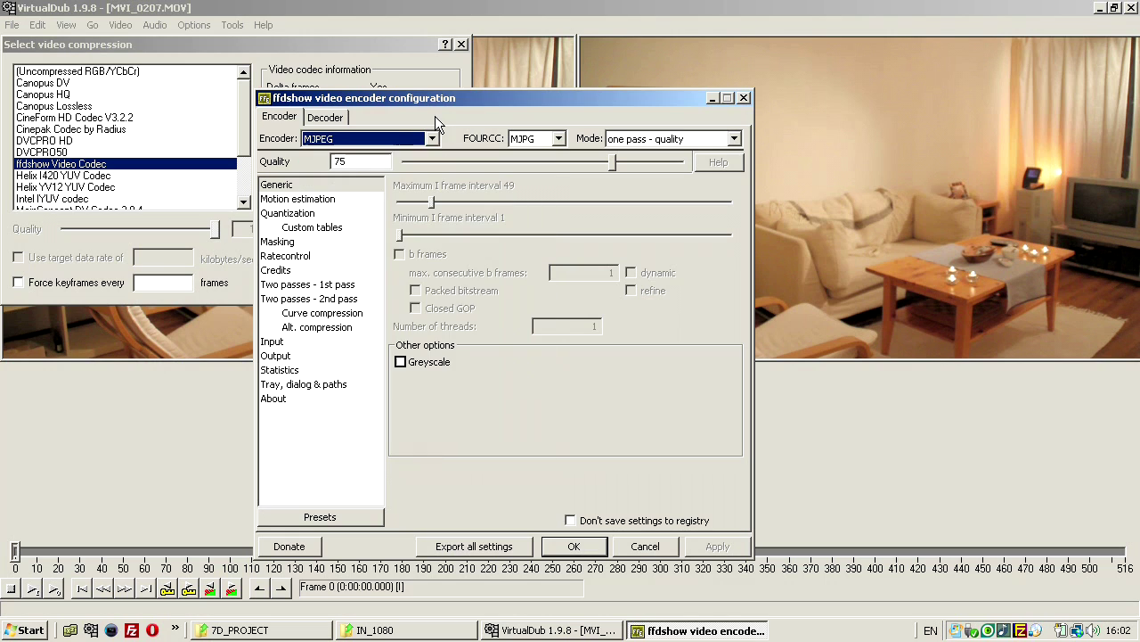
{"action": "left_click", "coordinate": [581, 549]}
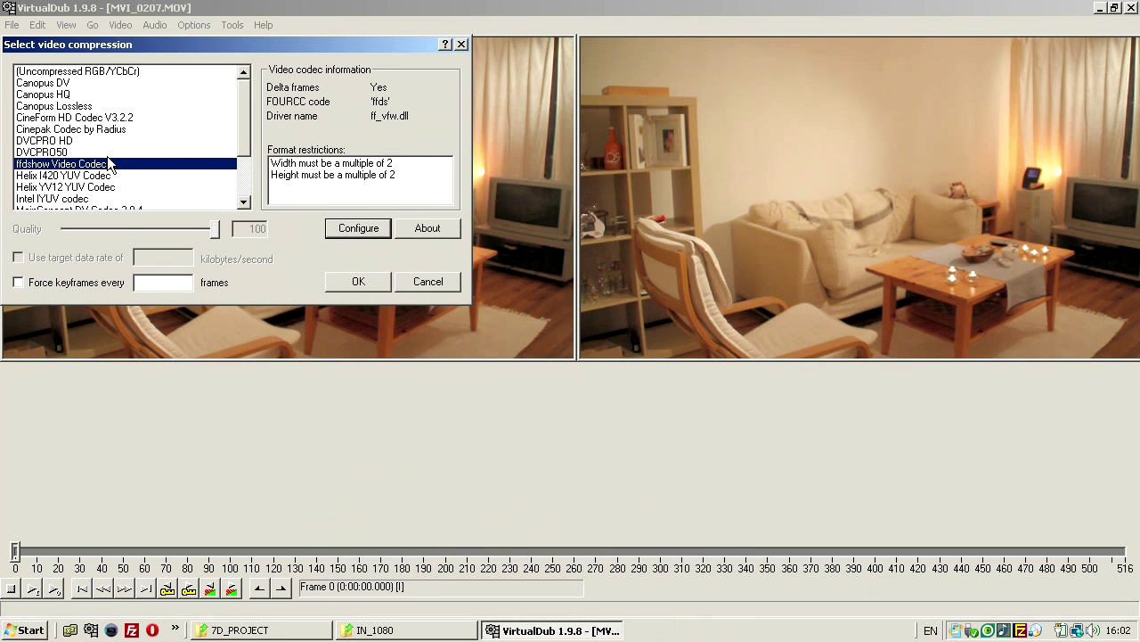
{"action": "left_click", "coordinate": [92, 118]}
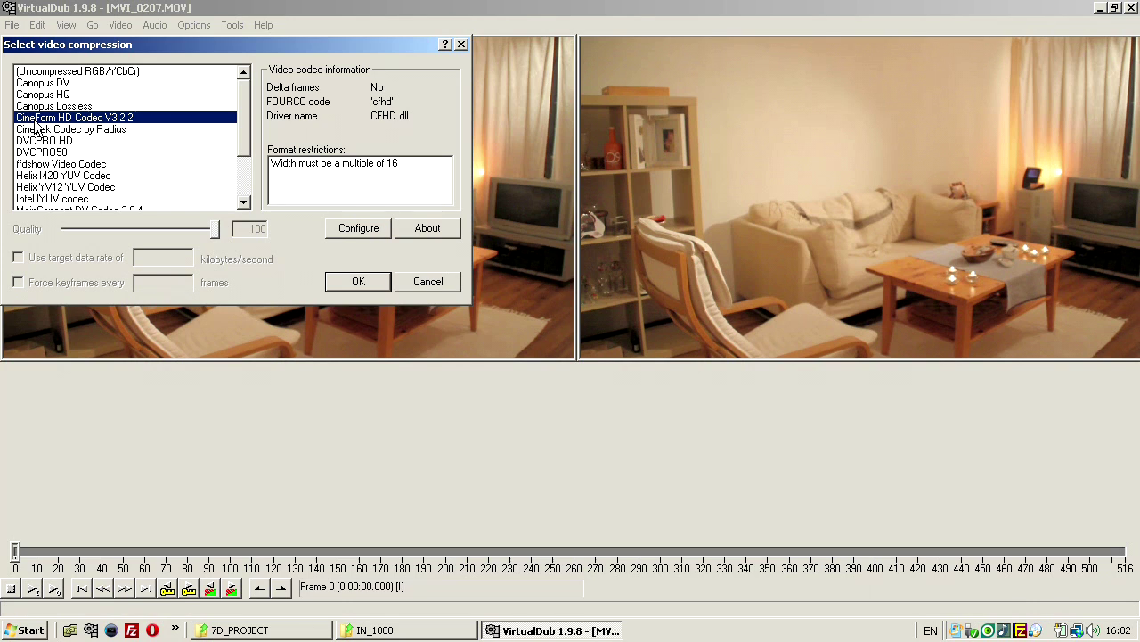
Confirm CineForm HD as the video codec and set audio to full processing mode.
{"action": "left_click", "coordinate": [360, 279]}
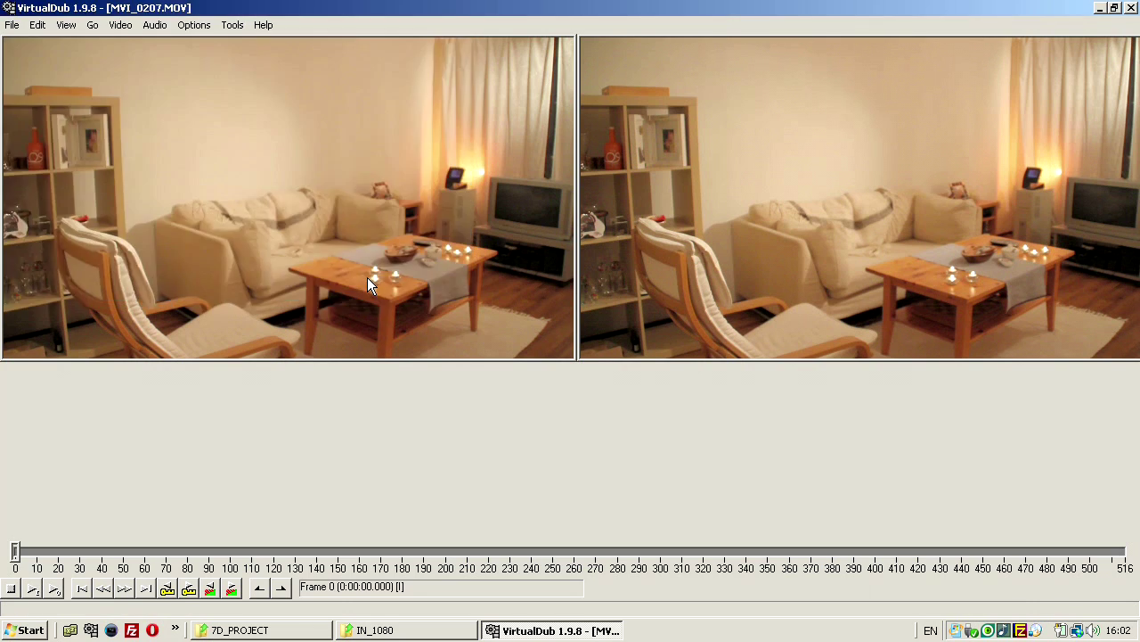
{"action": "left_click", "coordinate": [153, 25]}
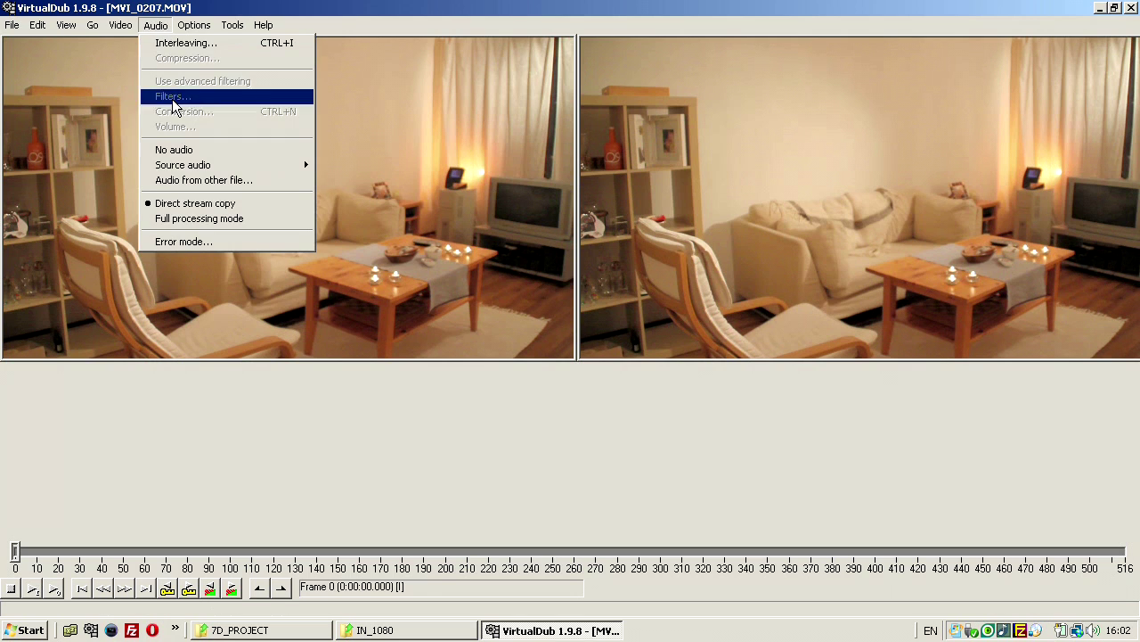
{"action": "left_click", "coordinate": [181, 219]}
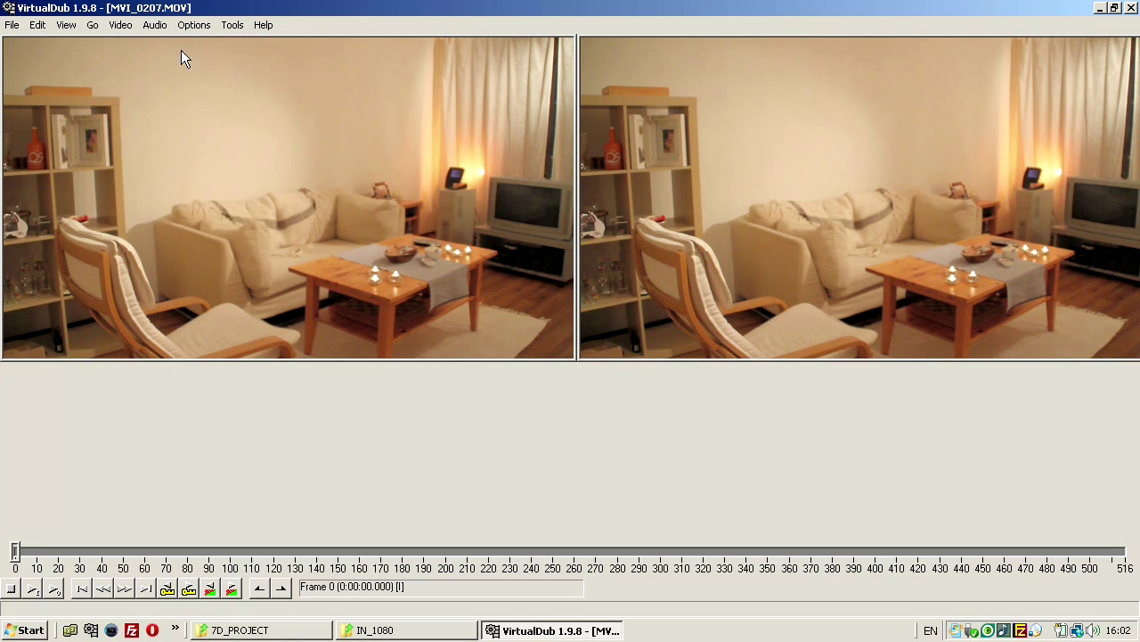
{"action": "left_click", "coordinate": [161, 25]}
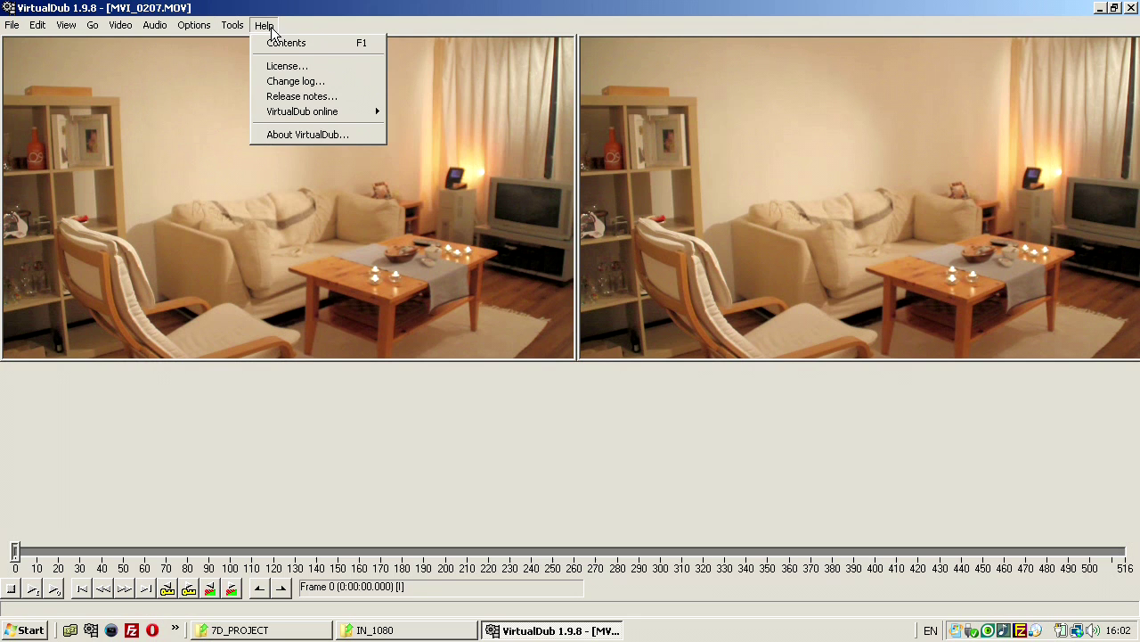
Save the processing settings over the existing 1080_high.vcf preset.
{"action": "mouse_move", "coordinate": [29, 32]}
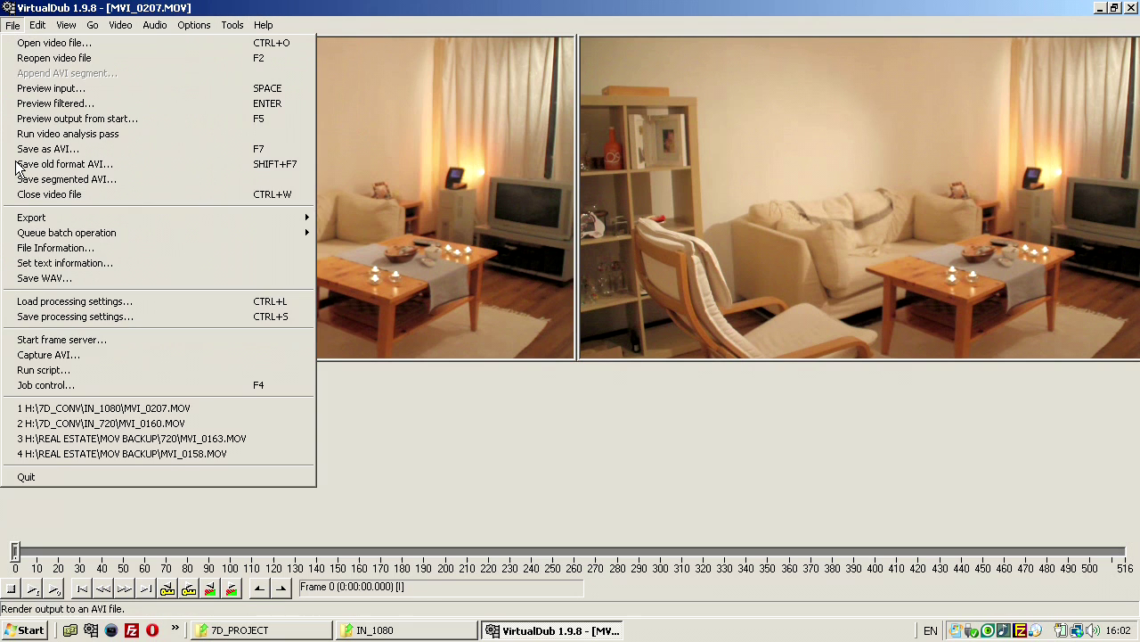
{"action": "left_click", "coordinate": [69, 318]}
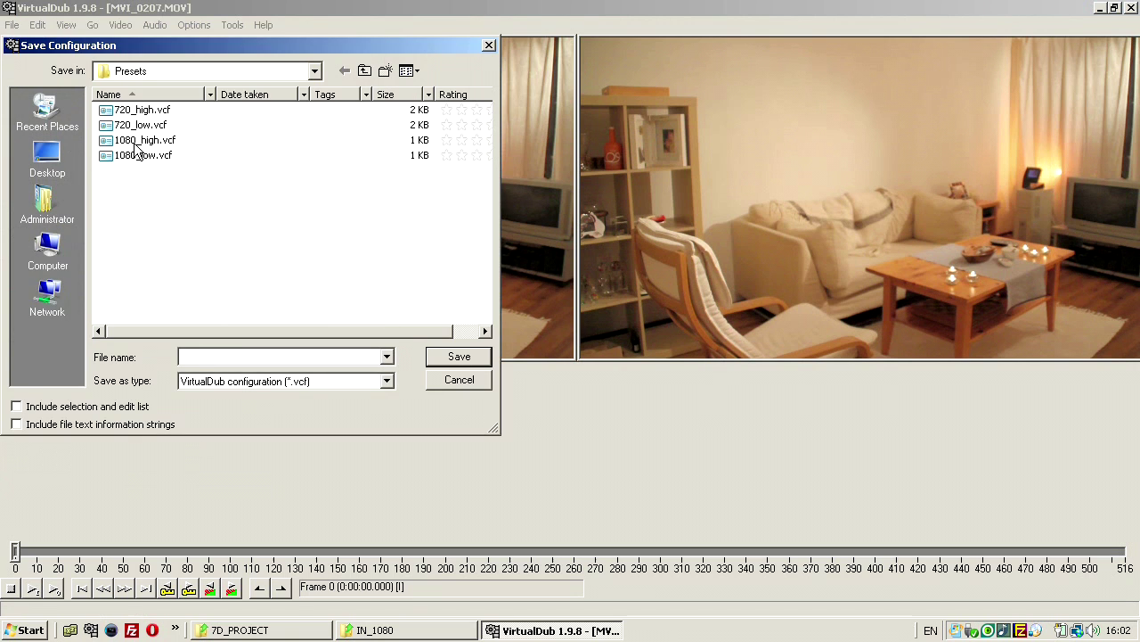
{"action": "double_click", "coordinate": [130, 142]}
{"action": "left_click", "coordinate": [613, 328]}
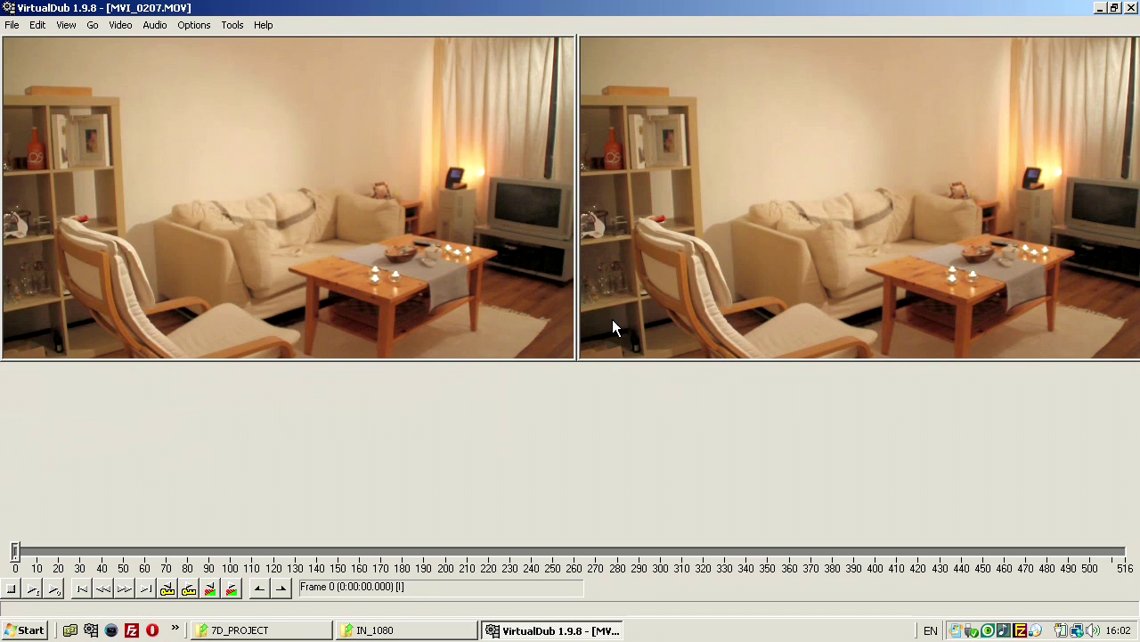
Add a resize filter with absolute width 640, scaling 1920x1080 down to 640x360.
{"action": "left_click", "coordinate": [122, 27]}
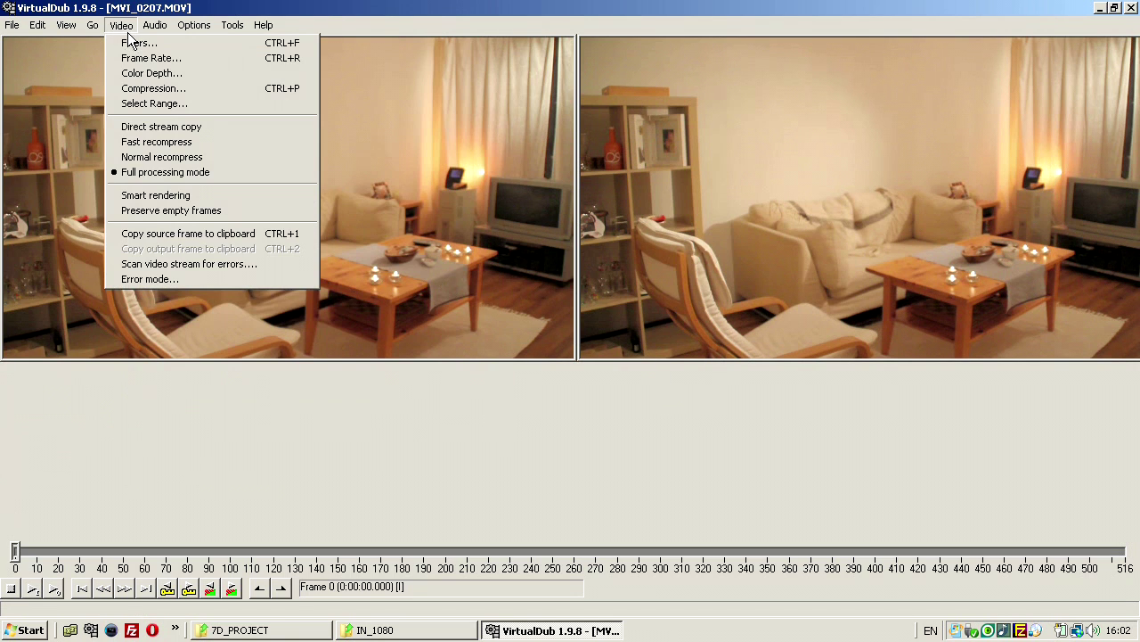
{"action": "left_click", "coordinate": [132, 42]}
{"action": "left_click", "coordinate": [413, 132]}
{"action": "left_click", "coordinate": [127, 174]}
{"action": "key", "text": "r"}
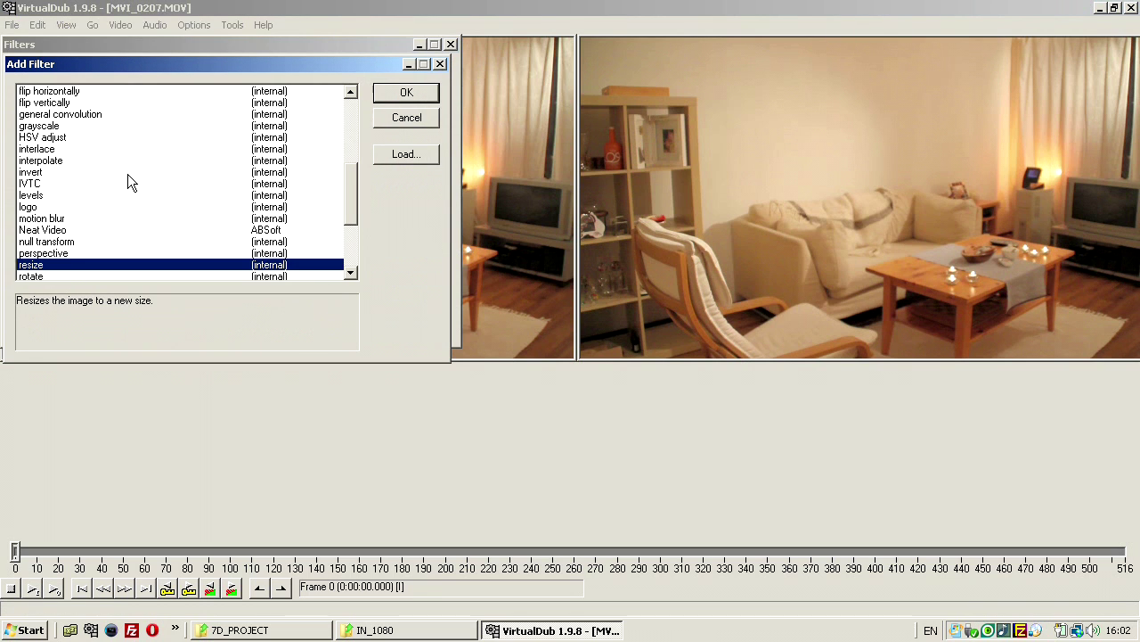
{"action": "double_click", "coordinate": [67, 264]}
{"action": "left_click", "coordinate": [214, 114]}
{"action": "type", "text": "640"}
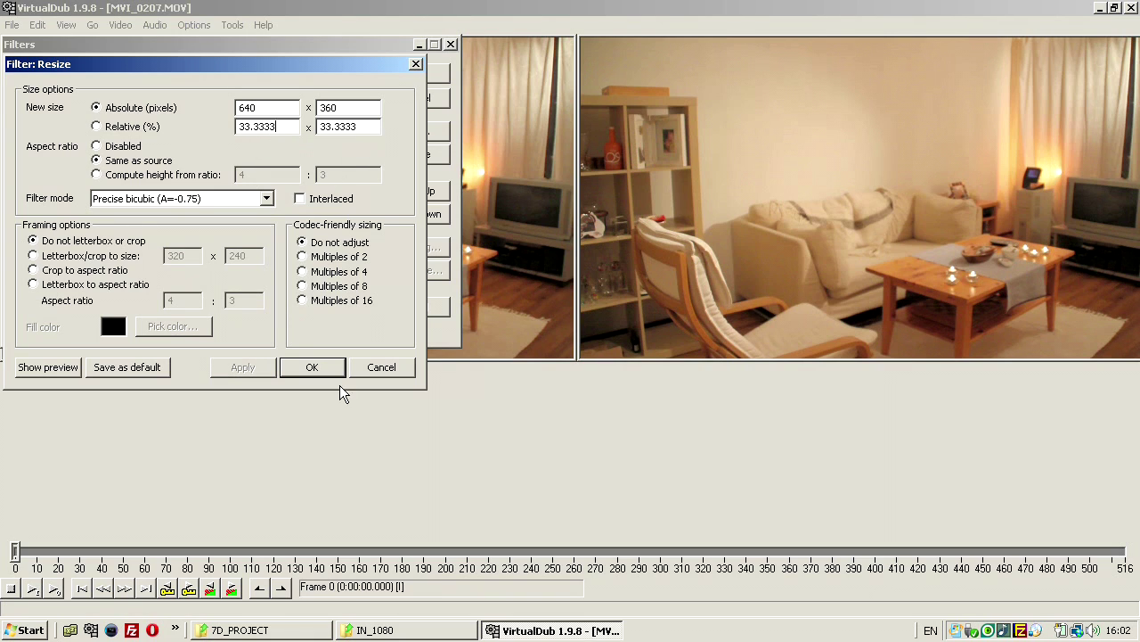
{"action": "left_click", "coordinate": [312, 367]}
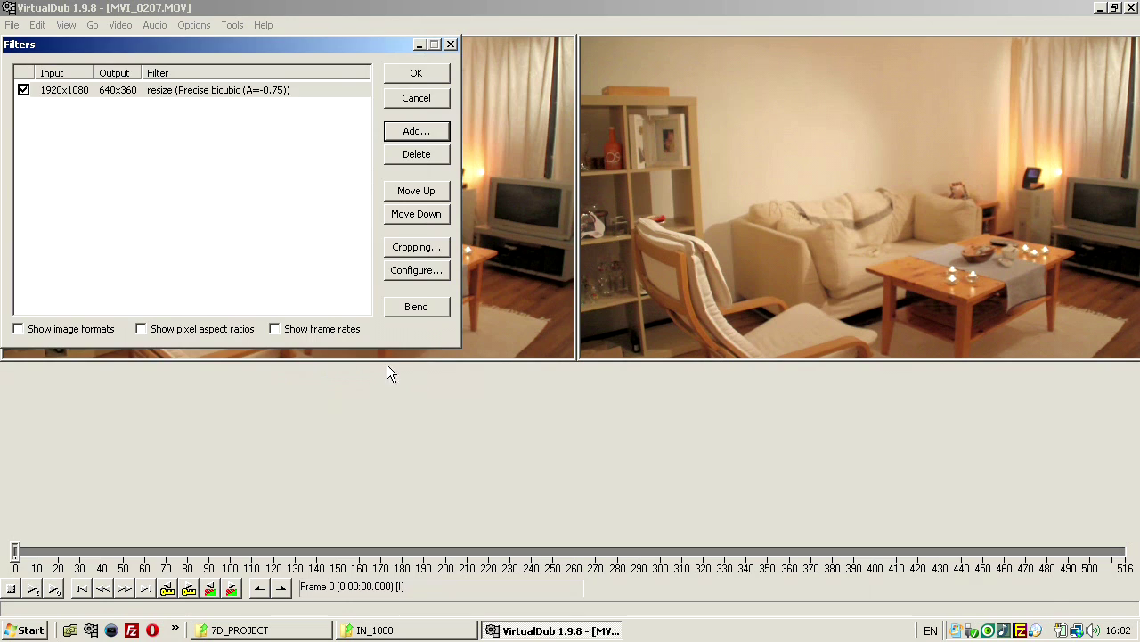
{"action": "left_click", "coordinate": [99, 92]}
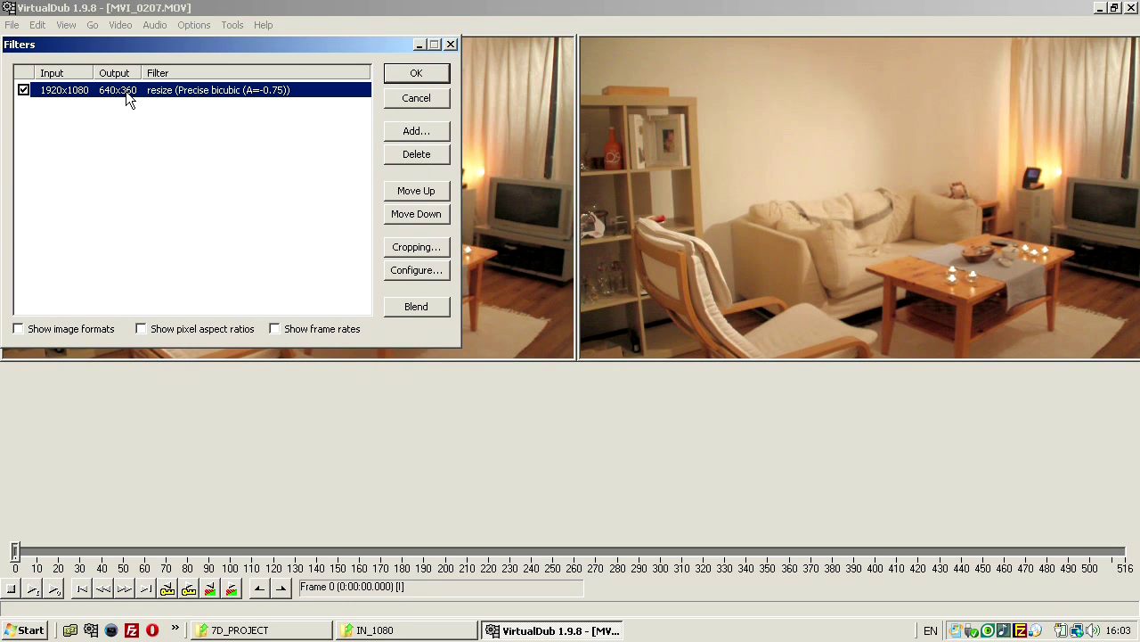
{"action": "left_click", "coordinate": [414, 73]}
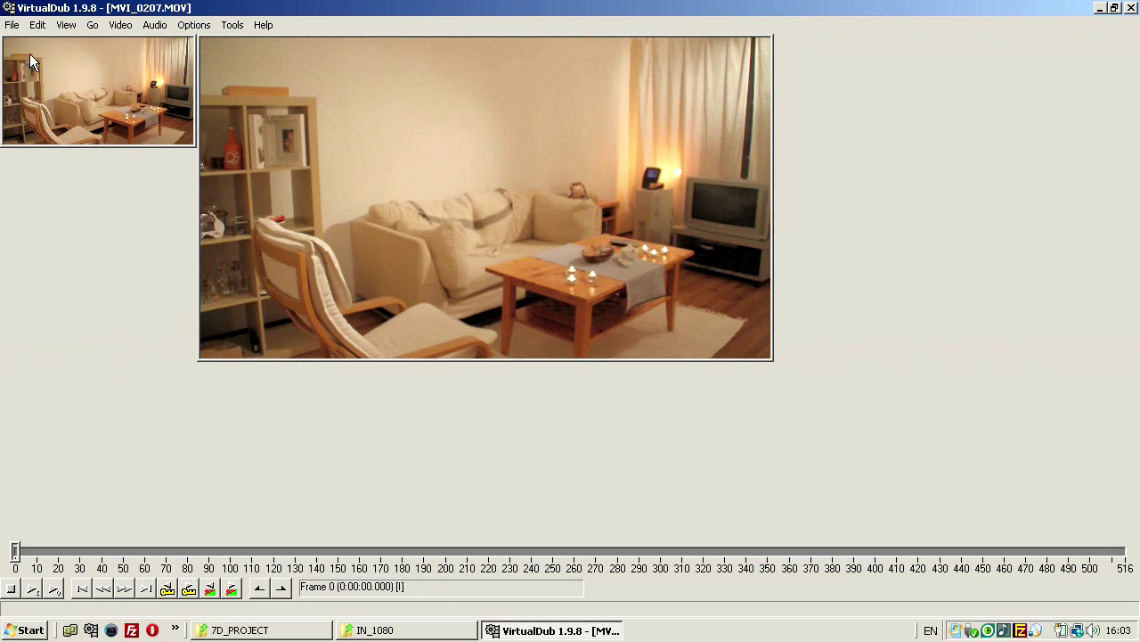
Set the input video pane to display at 100% size.
{"action": "right_click", "coordinate": [42, 72]}
{"action": "left_click", "coordinate": [124, 217]}
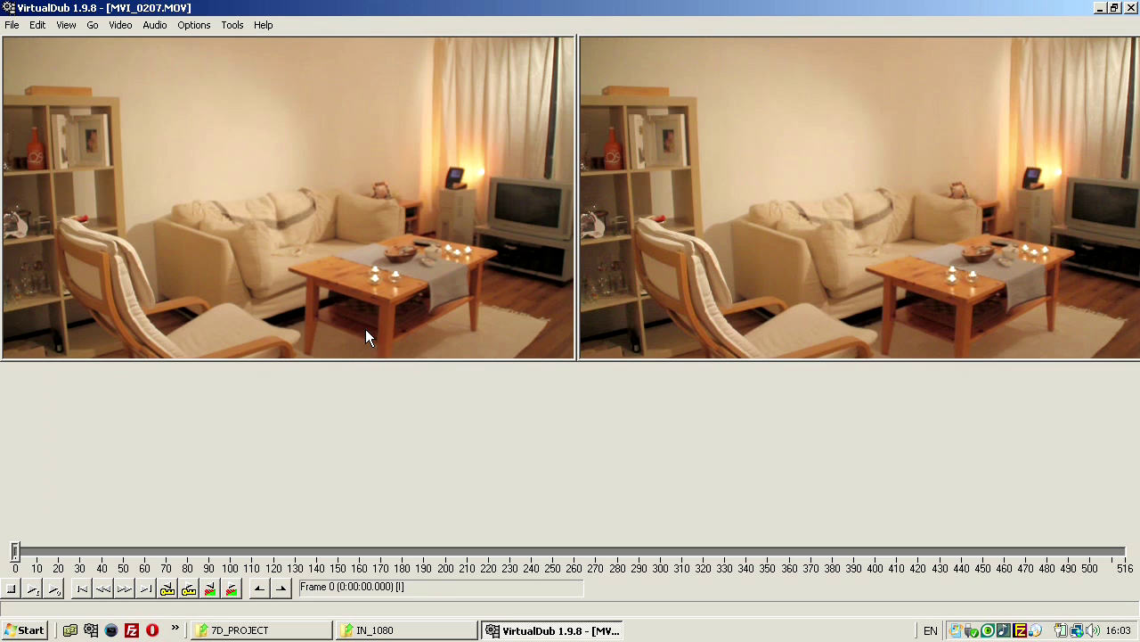
{"action": "left_click", "coordinate": [12, 24]}
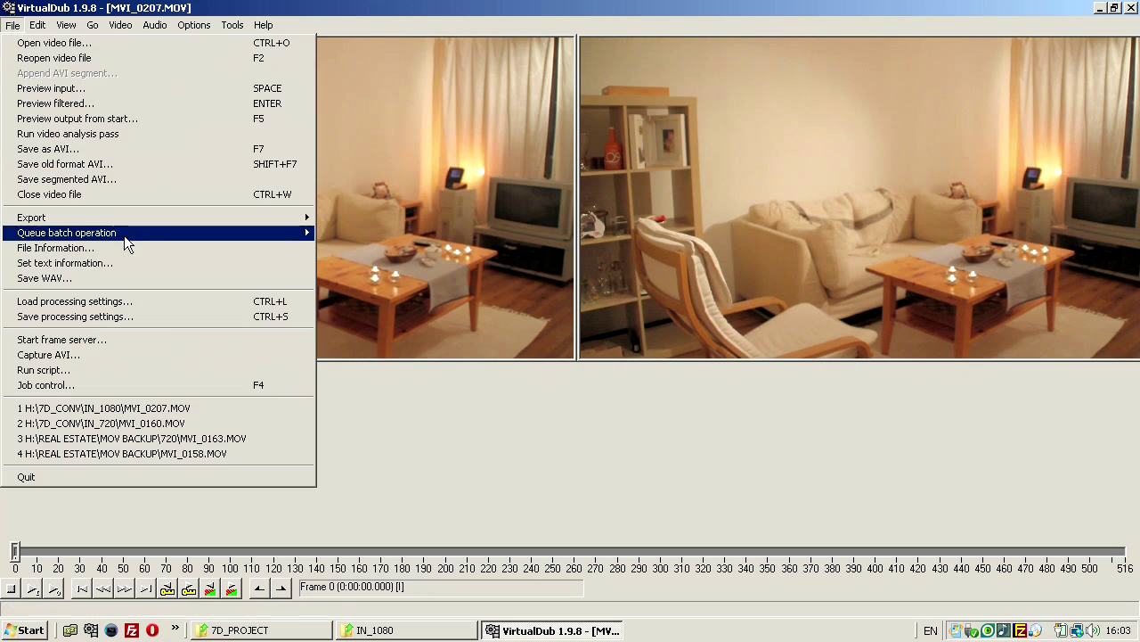
{"action": "left_click", "coordinate": [630, 87]}
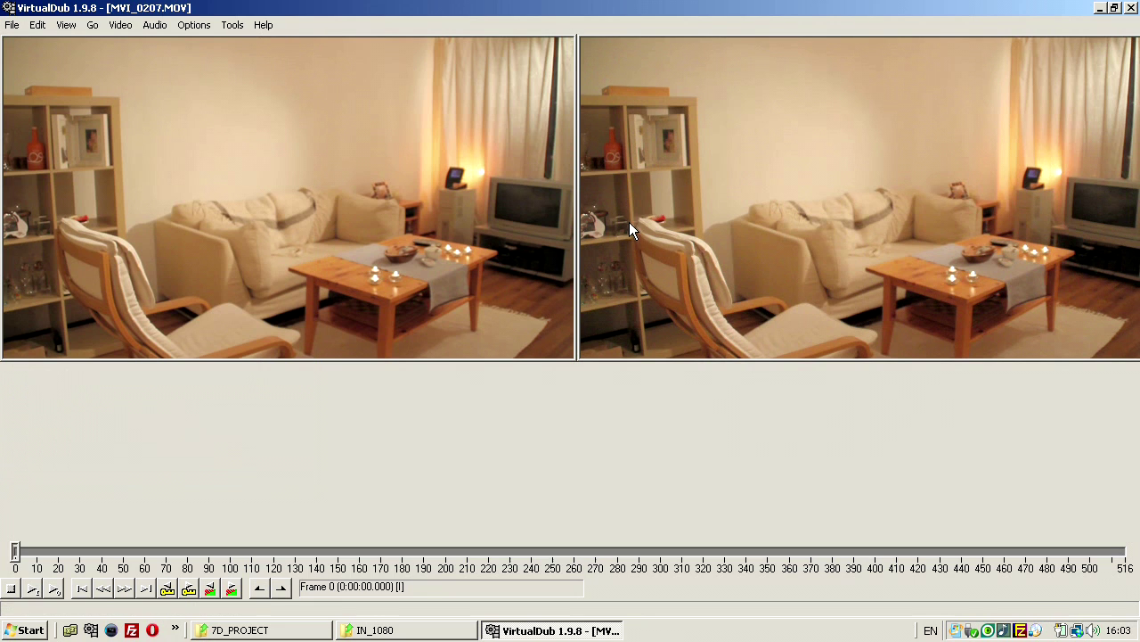
{"action": "right_click", "coordinate": [686, 227]}
{"action": "left_click", "coordinate": [187, 176]}
Start saving processing settings in the Presets folder as 1080_low.vcf.
{"action": "left_click", "coordinate": [13, 24]}
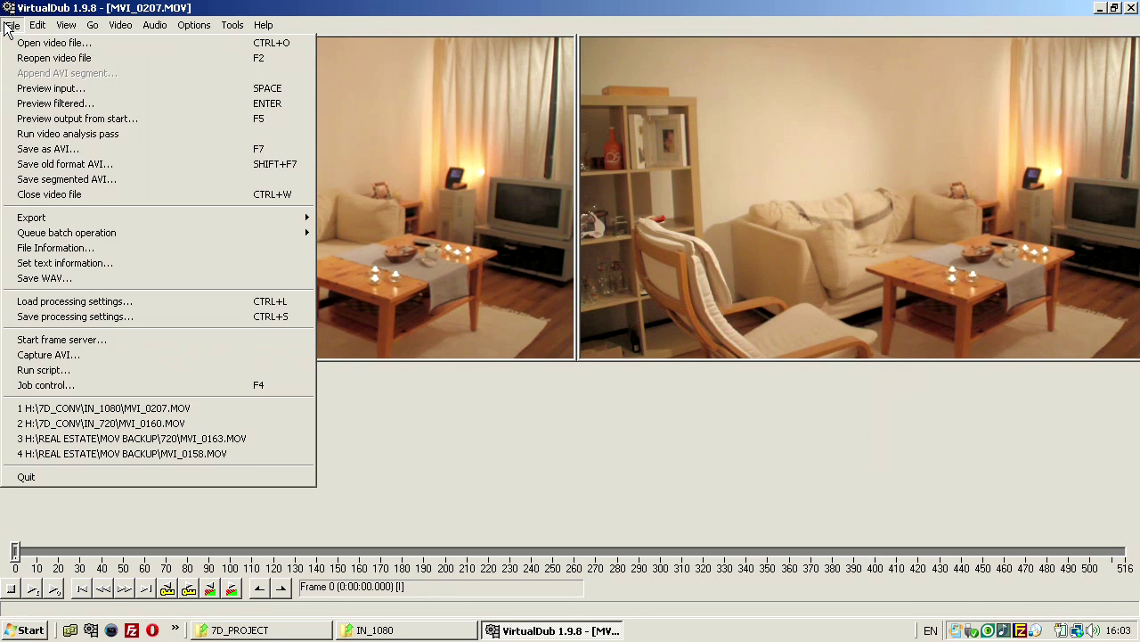
{"action": "left_click", "coordinate": [84, 316]}
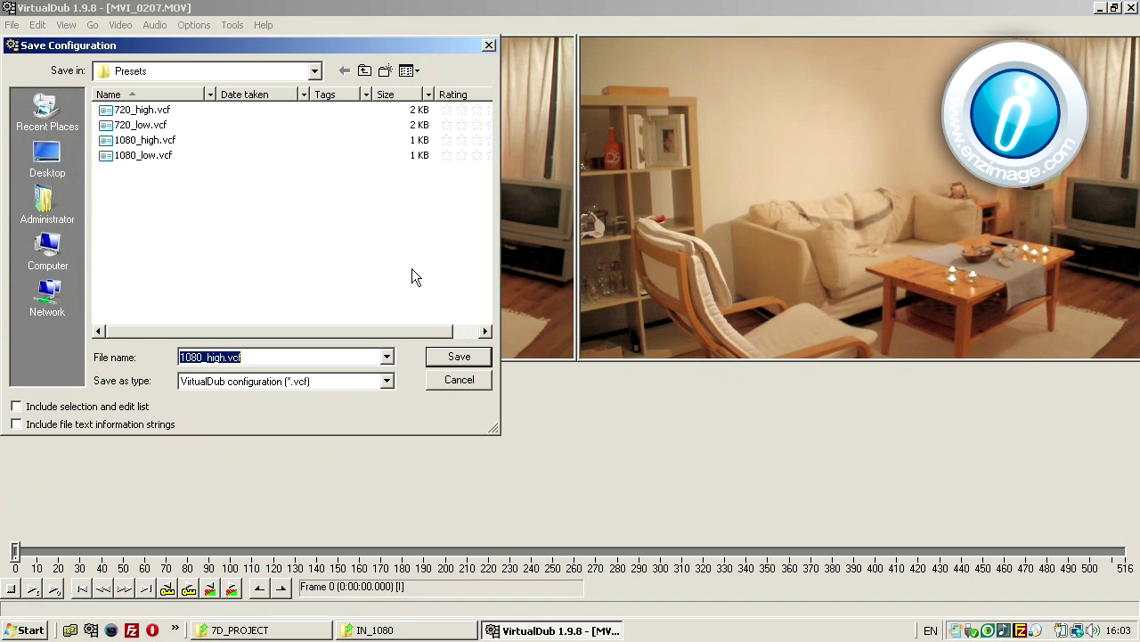
{"action": "left_click", "coordinate": [134, 156]}
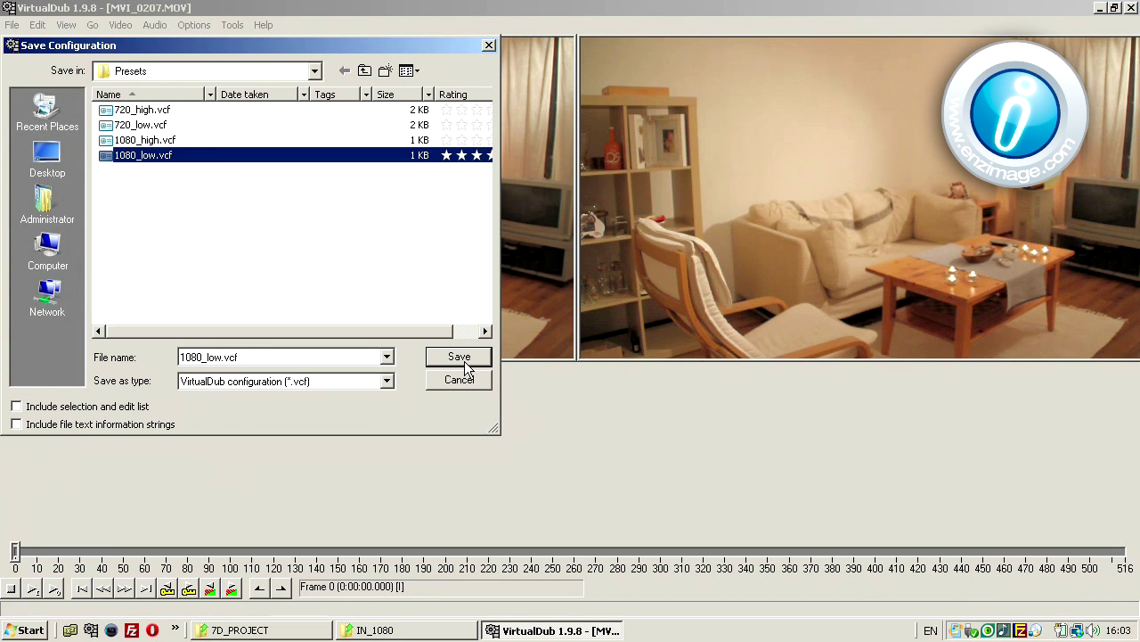